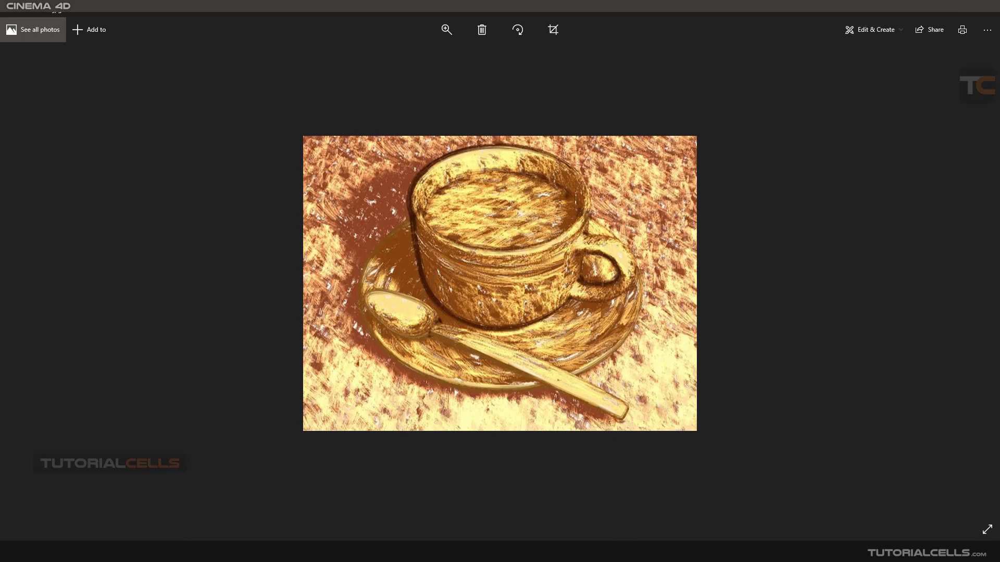
In Photos, bring up the black brush-stroke image and zoom in to examine the stroke's shape
{"action": "mouse_move", "coordinate": [624, 551]}
{"action": "left_click", "coordinate": [622, 513]}
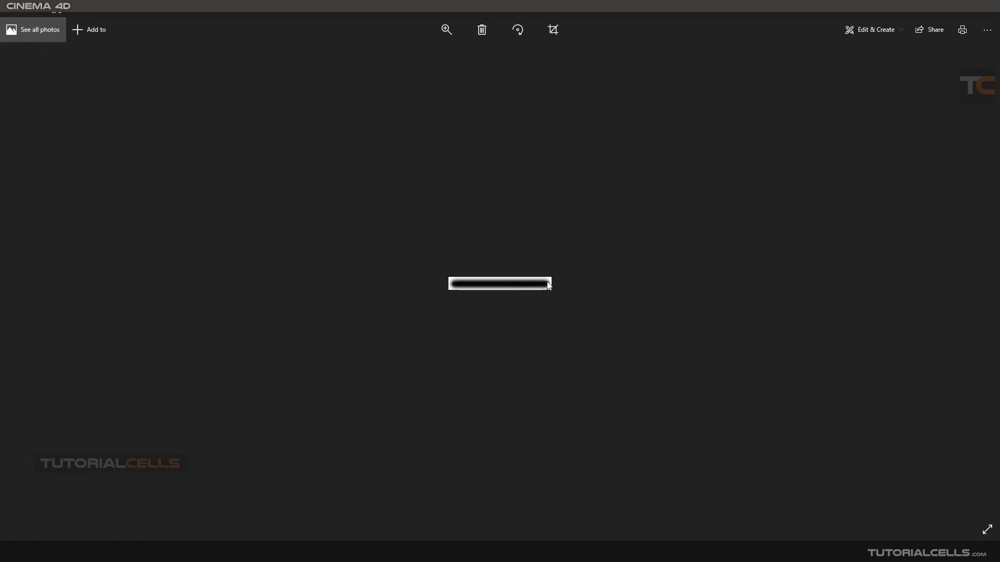
{"action": "left_click", "coordinate": [446, 29]}
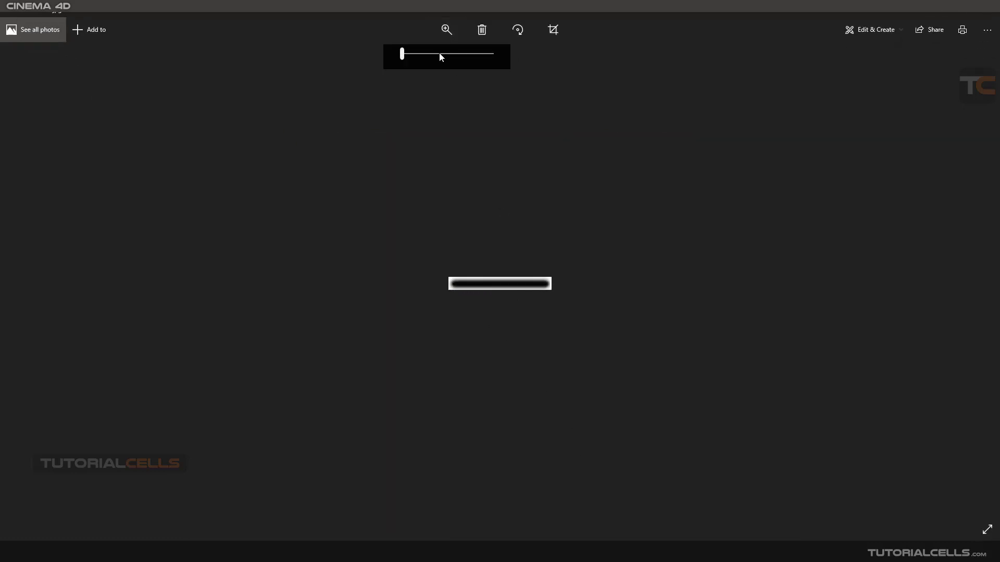
{"action": "left_click_drag", "start_coordinate": [402, 53], "coordinate": [446, 54]}
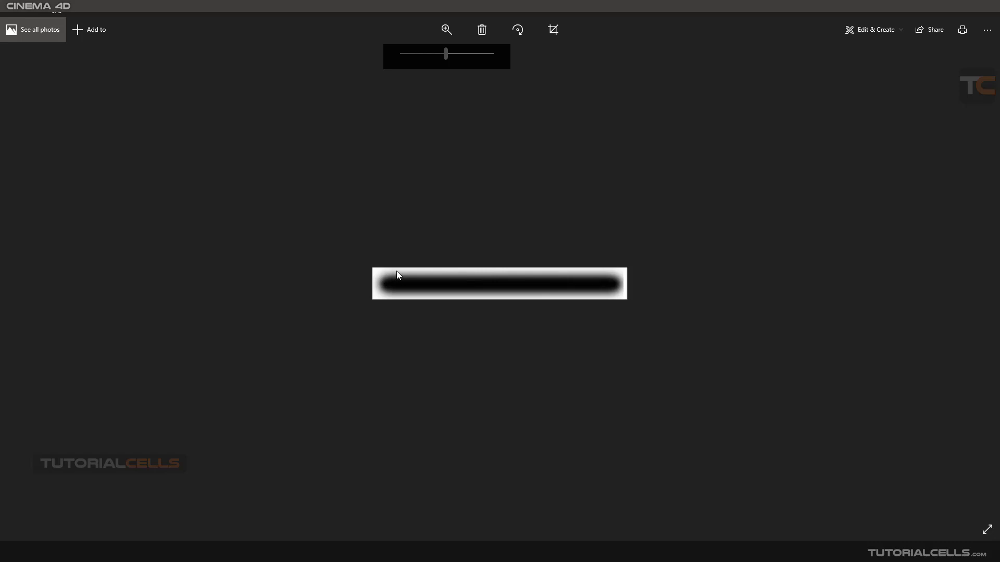
{"action": "mouse_move", "coordinate": [616, 544]}
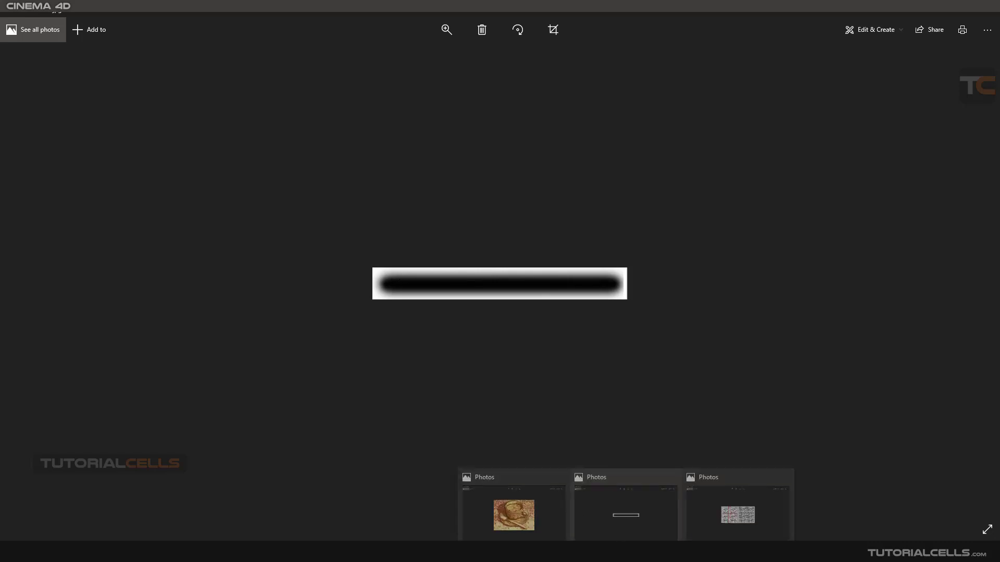
{"action": "left_click", "coordinate": [686, 510]}
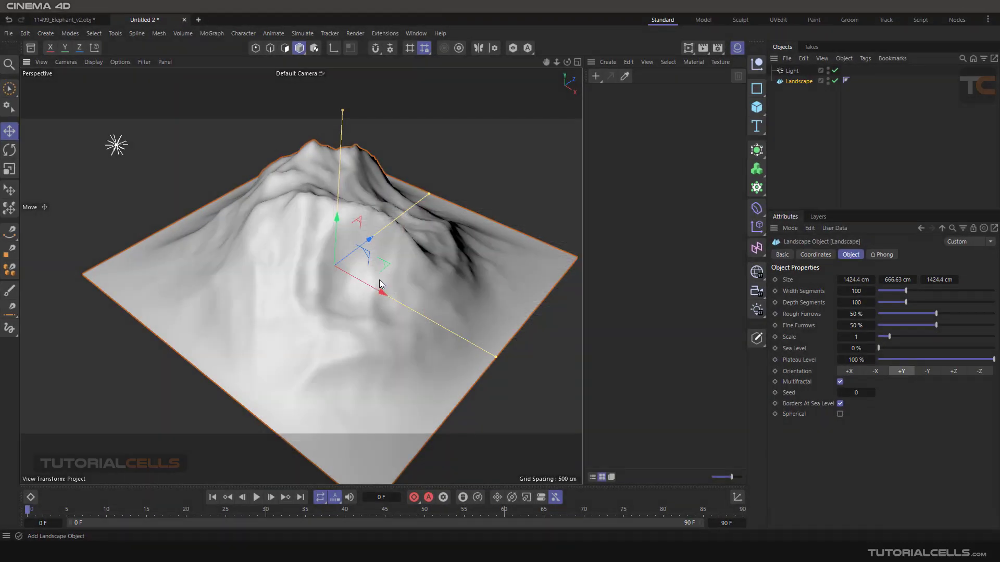
Create a new material and assign it to the Landscape object
{"action": "middle_click_drag", "start_coordinate": [381, 280], "coordinate": [392, 274], "text": "alt"}
{"action": "left_click", "coordinate": [595, 79]}
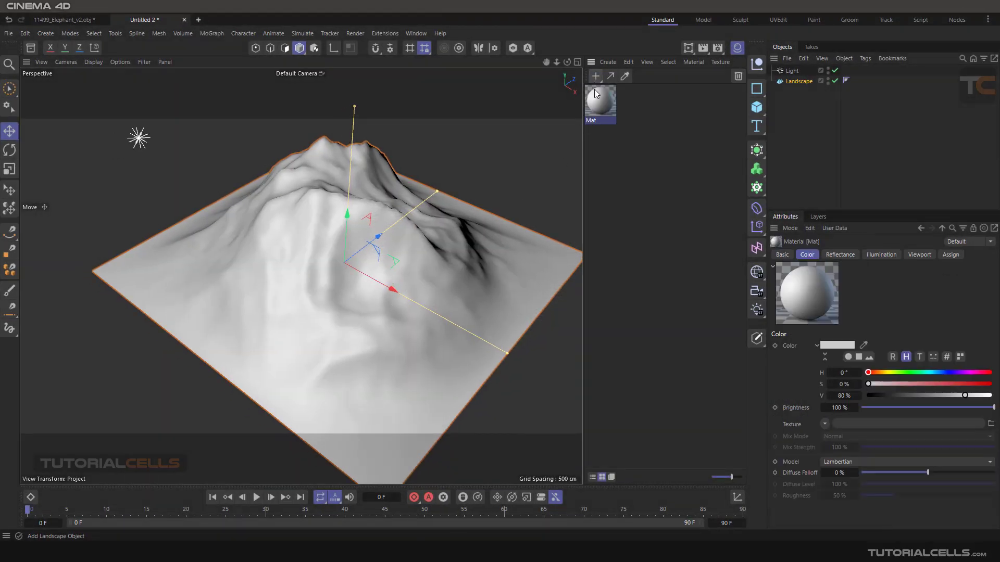
{"action": "left_click_drag", "start_coordinate": [746, 94], "coordinate": [786, 82]}
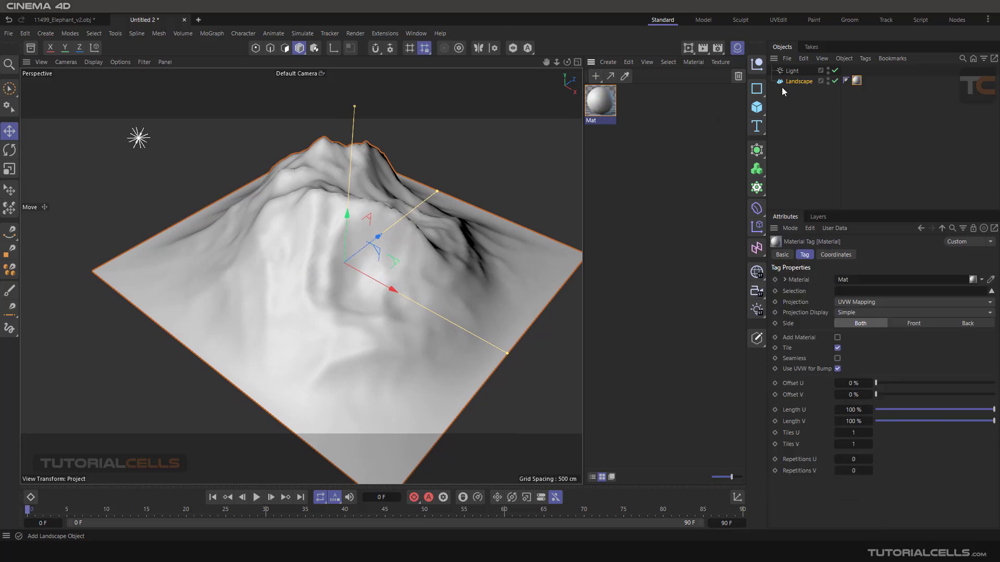
Open the new material for editing and start an interactive render region over the landscape
{"action": "double_click", "coordinate": [601, 104]}
{"action": "left_click_drag", "start_coordinate": [644, 99], "coordinate": [596, 72]}
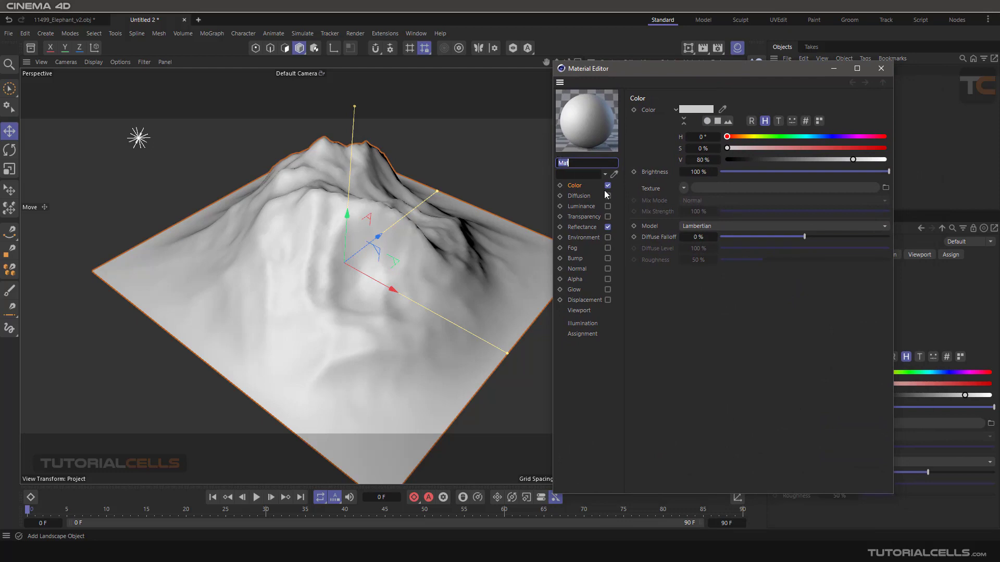
{"action": "left_click", "coordinate": [686, 49]}
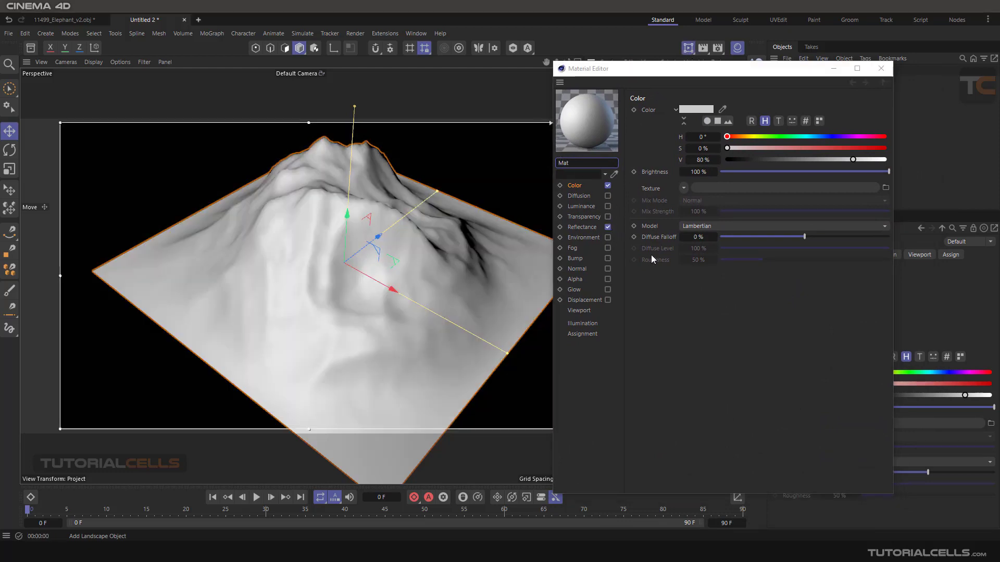
Add the Sketch and Toon Hatch shader as the texture of the material's Color channel
{"action": "left_click", "coordinate": [576, 188]}
{"action": "left_click", "coordinate": [682, 188]}
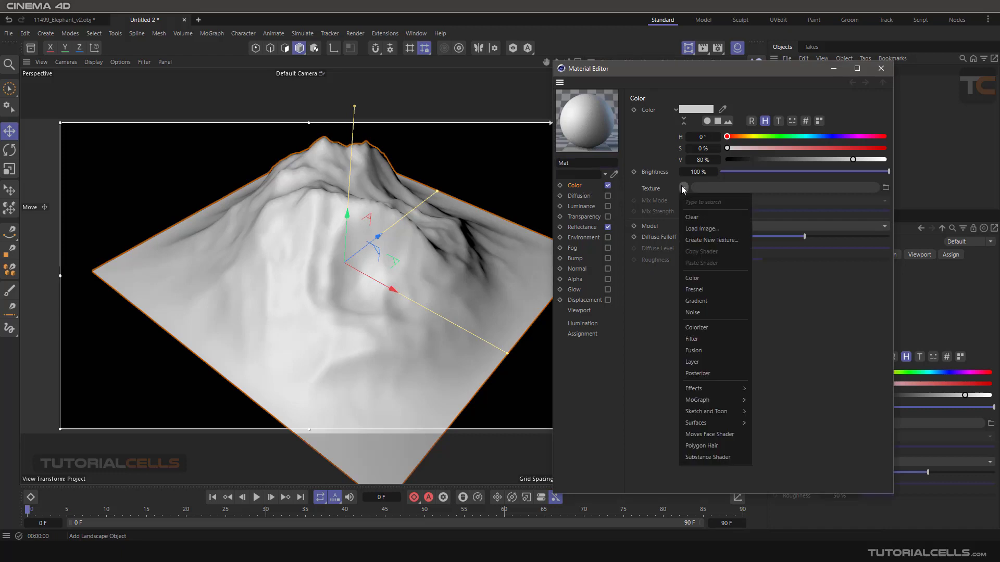
{"action": "mouse_move", "coordinate": [719, 415]}
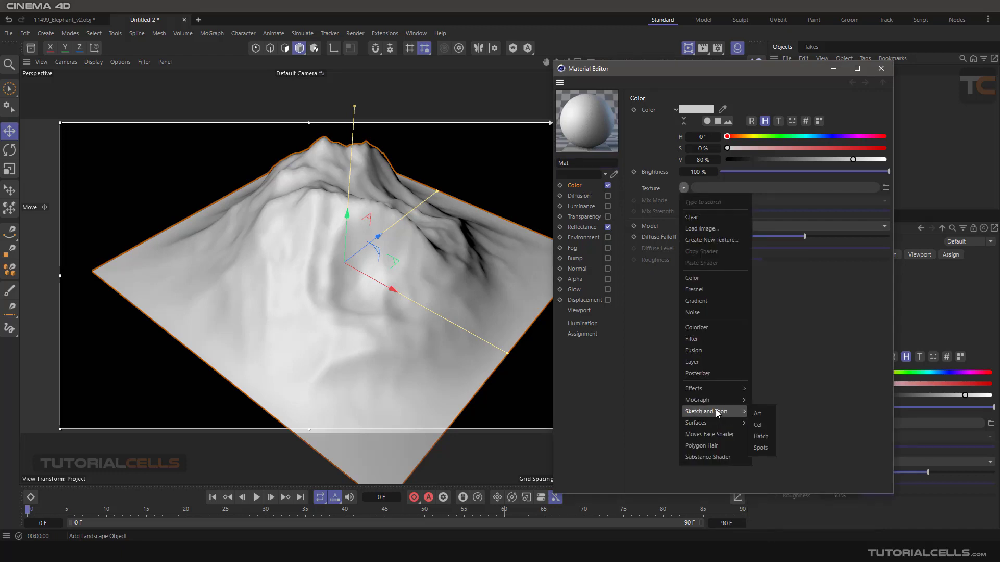
{"action": "left_click", "coordinate": [760, 437]}
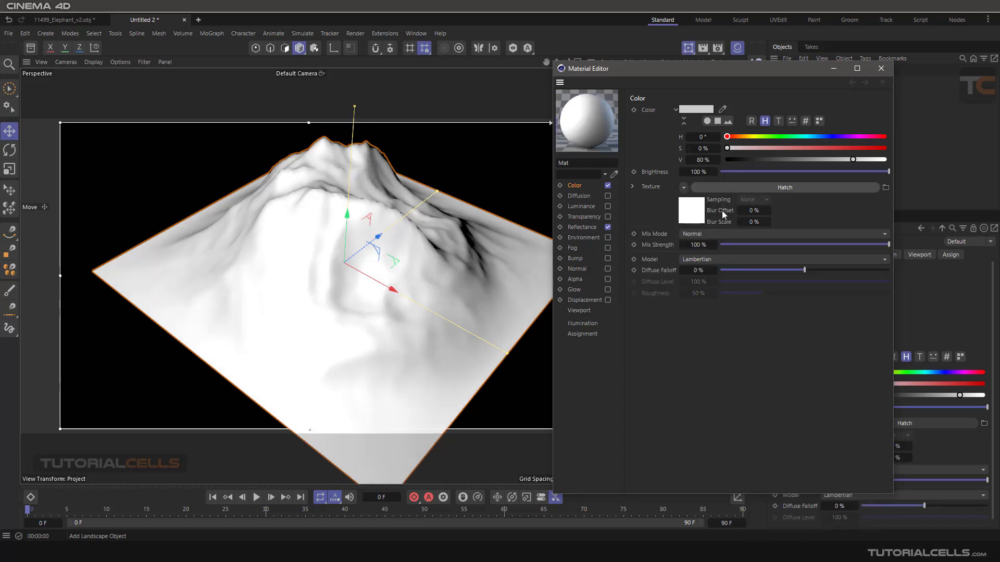
Load 003037.jpg from the Desktop as the Hatch shader's stroke texture, without copying it to the project location
{"action": "left_click", "coordinate": [721, 188]}
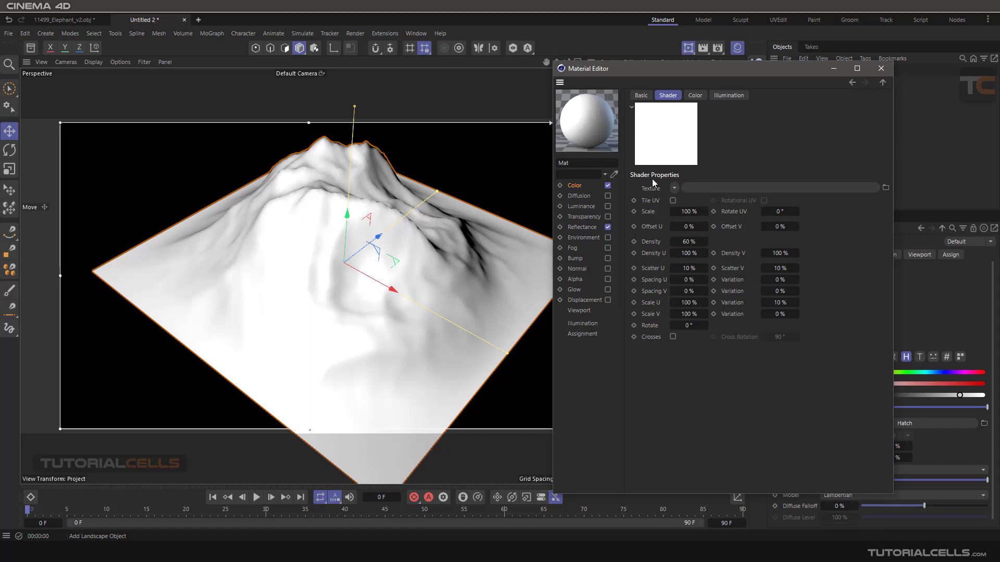
{"action": "left_click", "coordinate": [695, 95]}
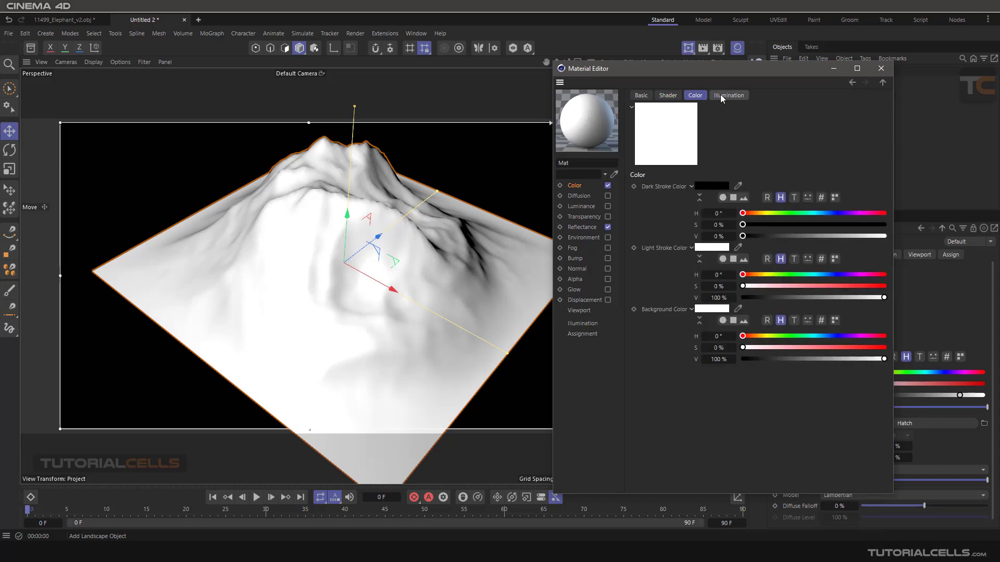
{"action": "left_click", "coordinate": [729, 95]}
{"action": "left_click", "coordinate": [669, 95]}
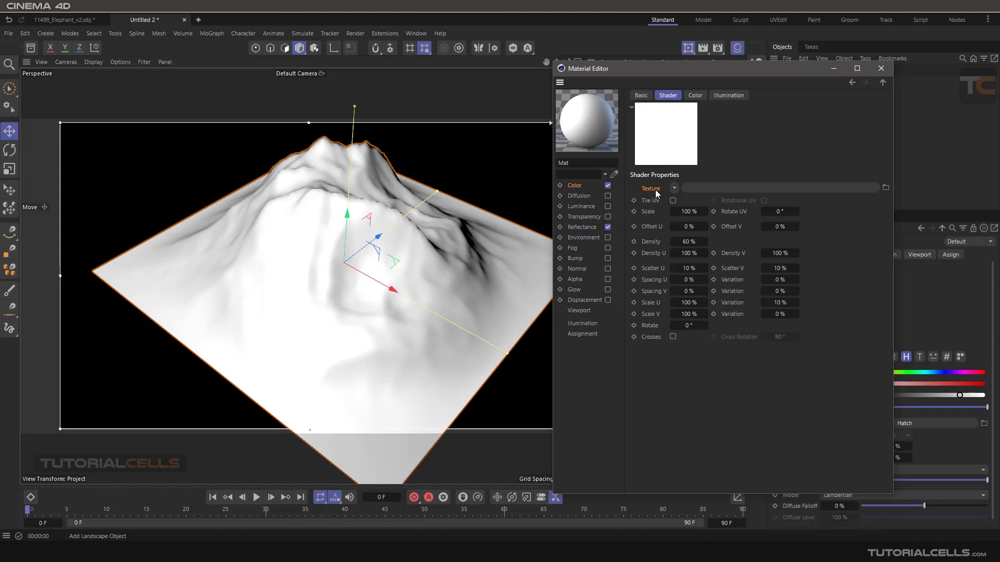
{"action": "left_click", "coordinate": [673, 188]}
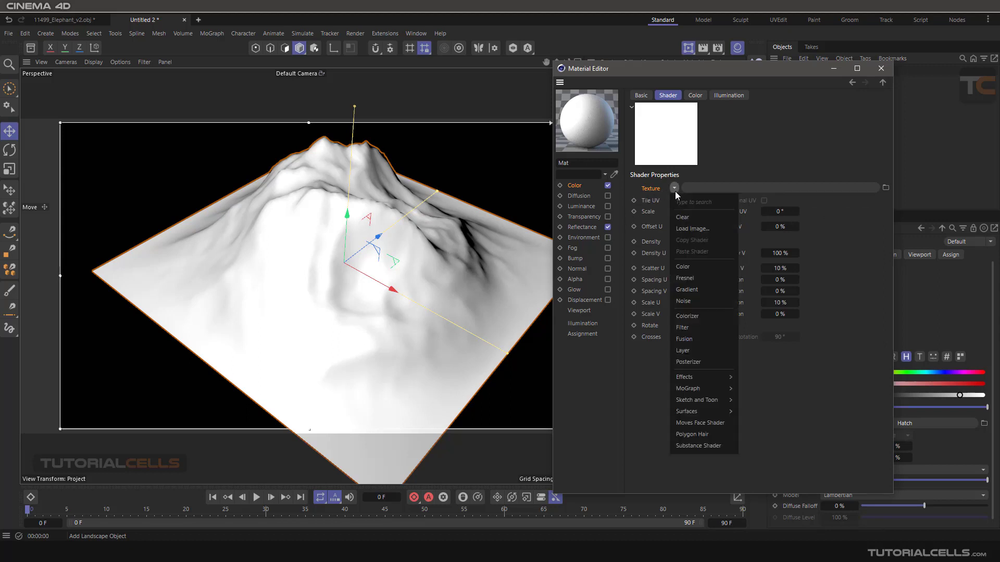
{"action": "left_click", "coordinate": [691, 231]}
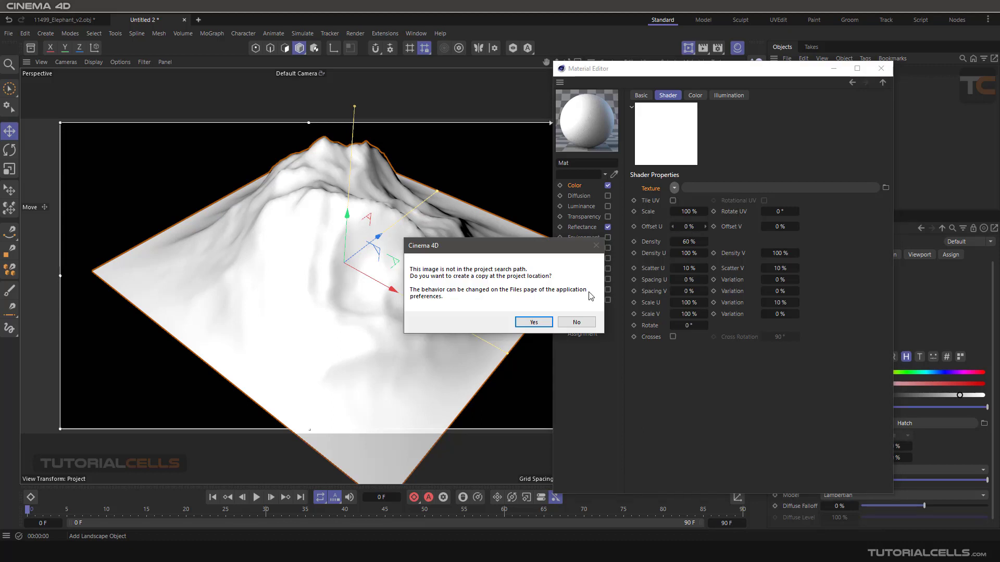
{"action": "left_click", "coordinate": [582, 324]}
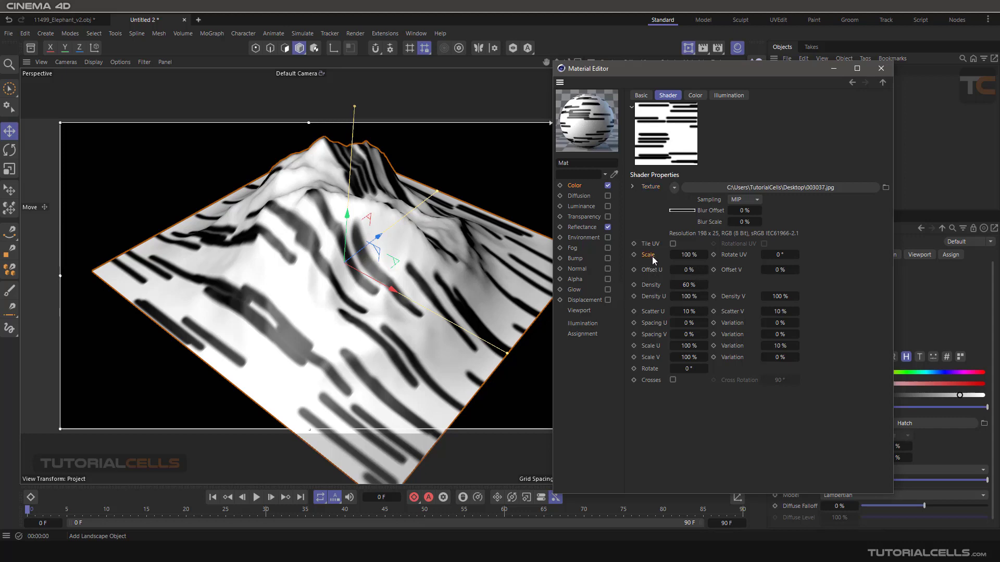
Set the Hatch shader's Scale to 30% and enable Tile UV
{"action": "double_click", "coordinate": [689, 254]}
{"action": "type", "text": "30"}
{"action": "key", "text": "Return"}
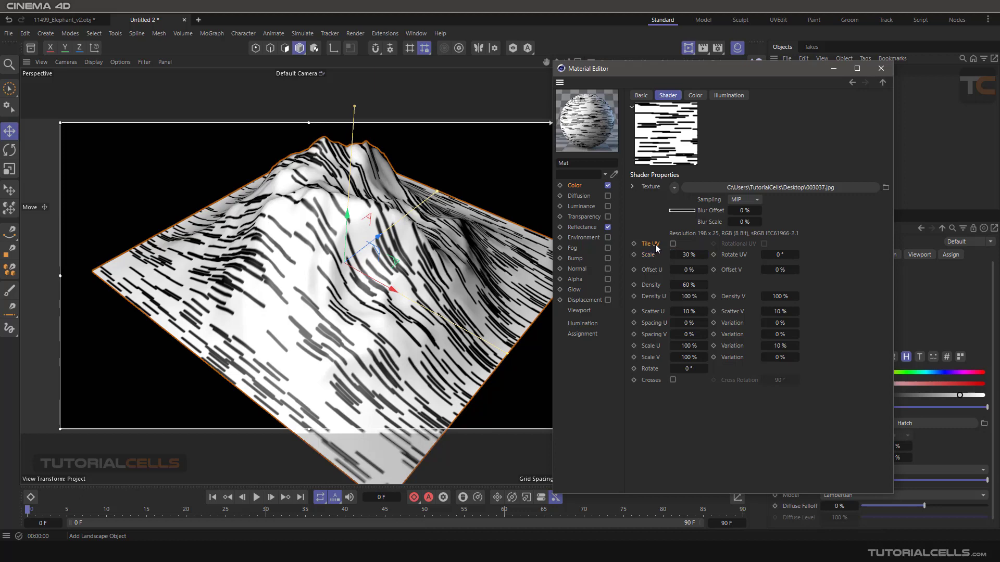
{"action": "left_click", "coordinate": [673, 244]}
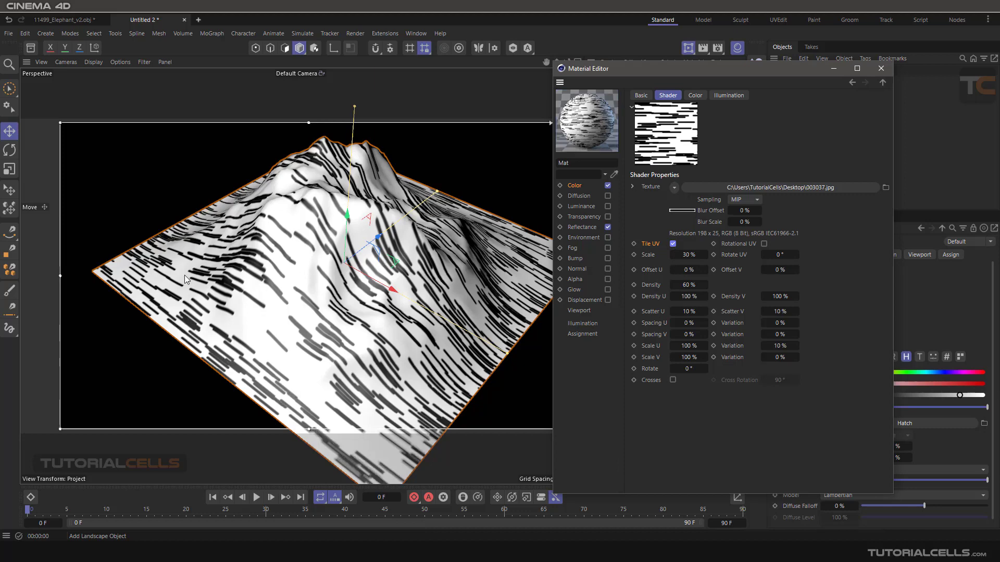
{"action": "left_click", "coordinate": [673, 244]}
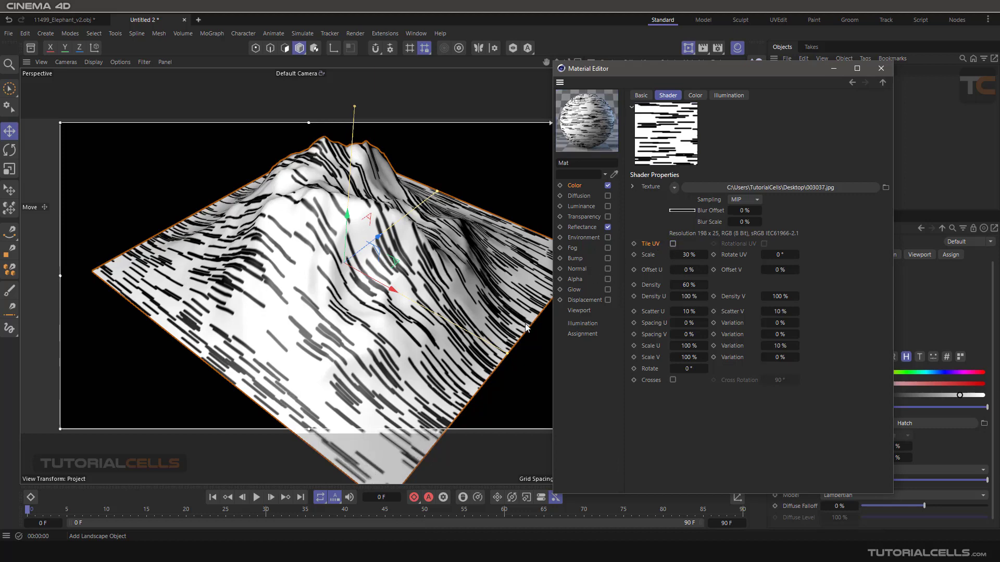
{"action": "left_click", "coordinate": [673, 243]}
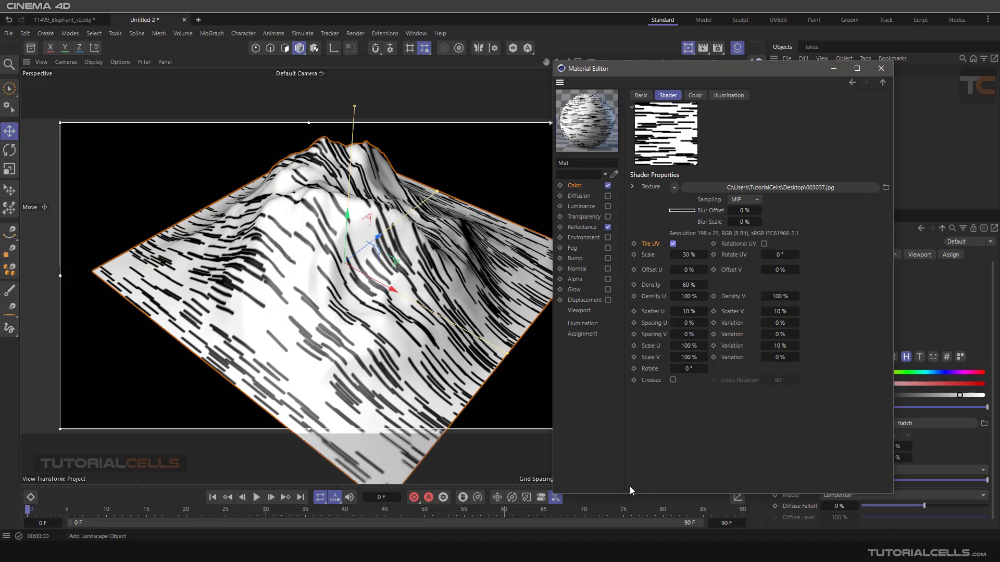
Switch to the tiling comparison image in Photos, enlarge it to compare both hatch patterns, and return to Cinema 4D
{"action": "mouse_move", "coordinate": [626, 552]}
{"action": "left_click", "coordinate": [710, 511]}
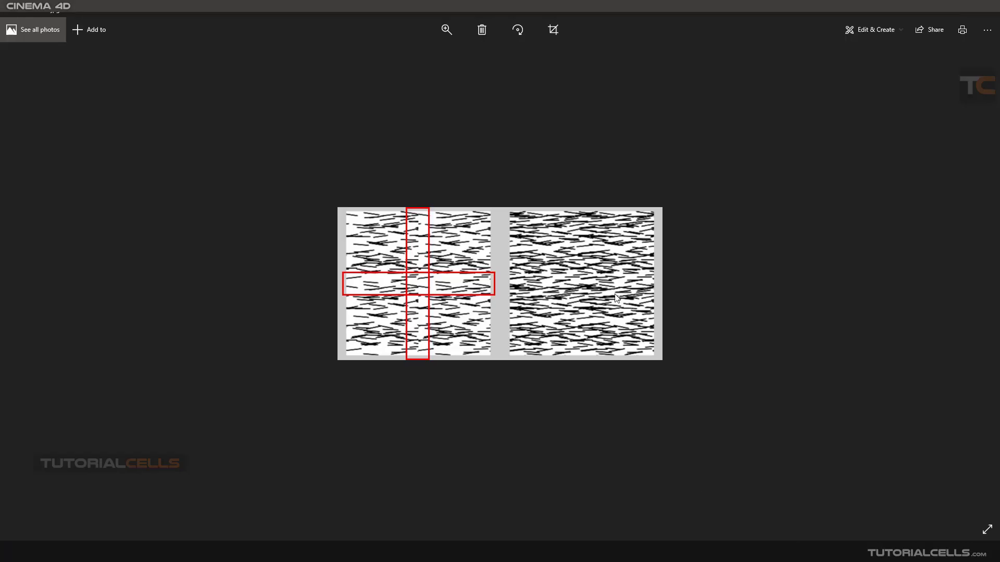
{"action": "left_click", "coordinate": [446, 33]}
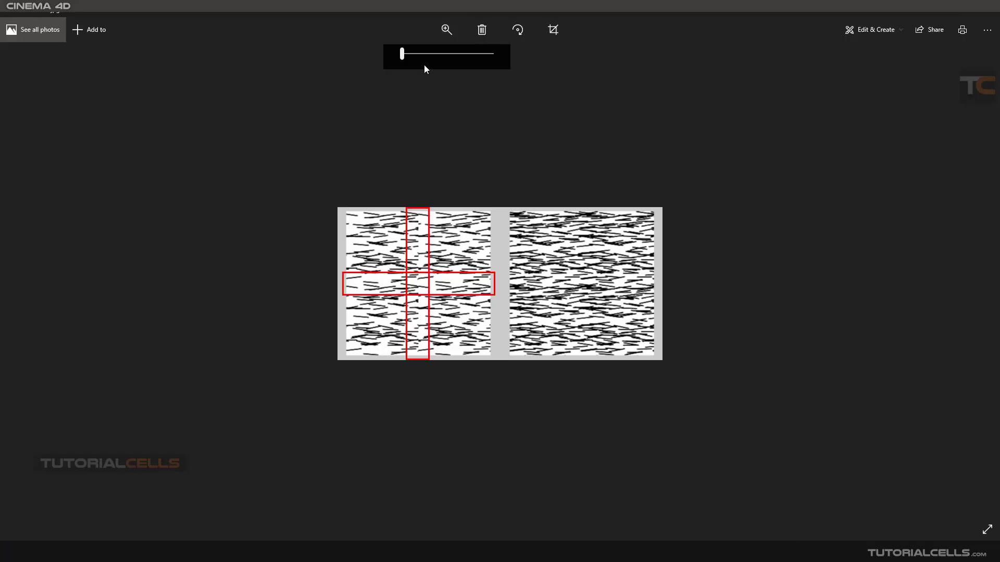
{"action": "left_click_drag", "start_coordinate": [406, 57], "coordinate": [425, 58]}
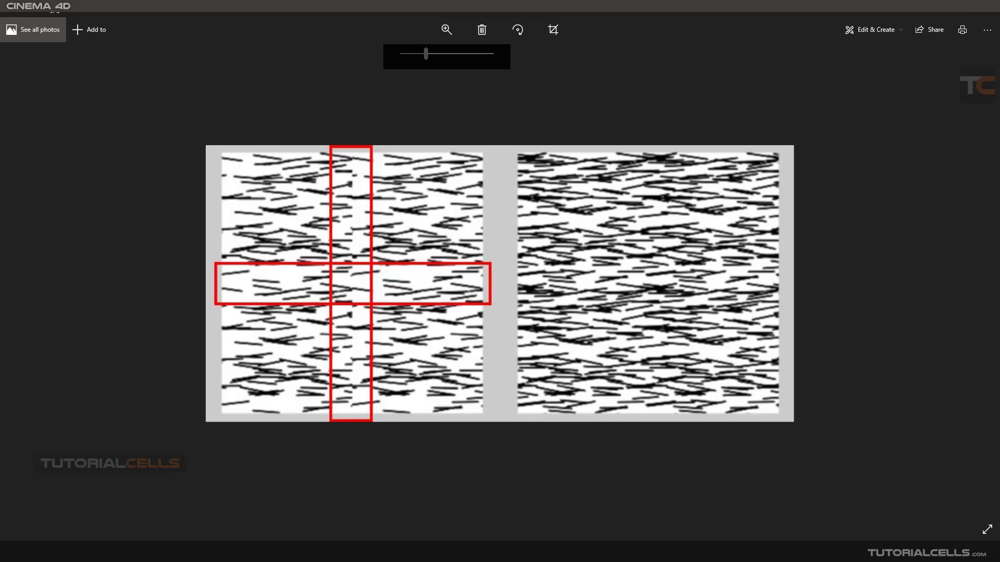
{"action": "mouse_move", "coordinate": [502, 552]}
{"action": "left_click", "coordinate": [508, 518]}
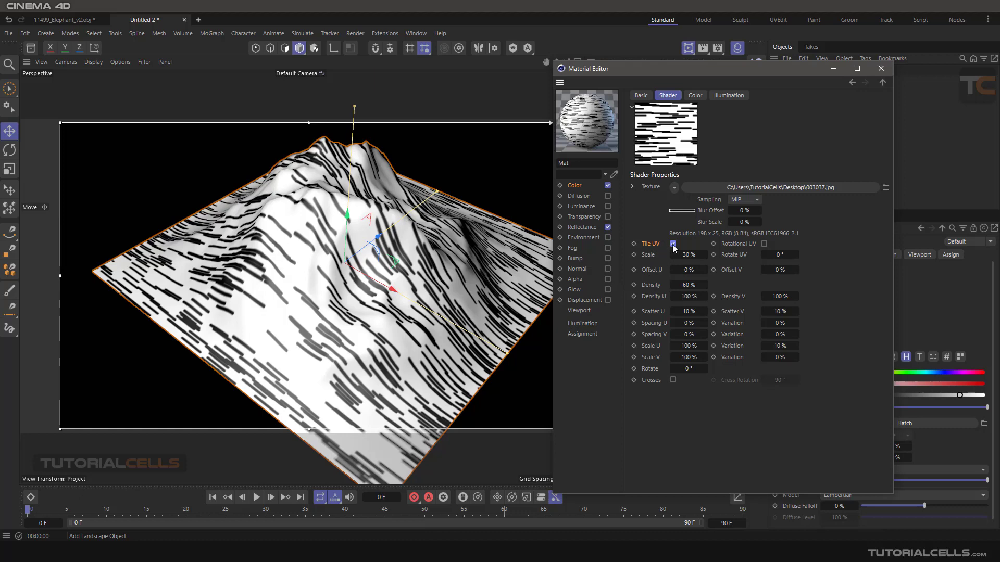
Try Rotational UV and a Rotate UV of 15° on the Hatch shader, restoring each default after its test
{"action": "left_click", "coordinate": [764, 244]}
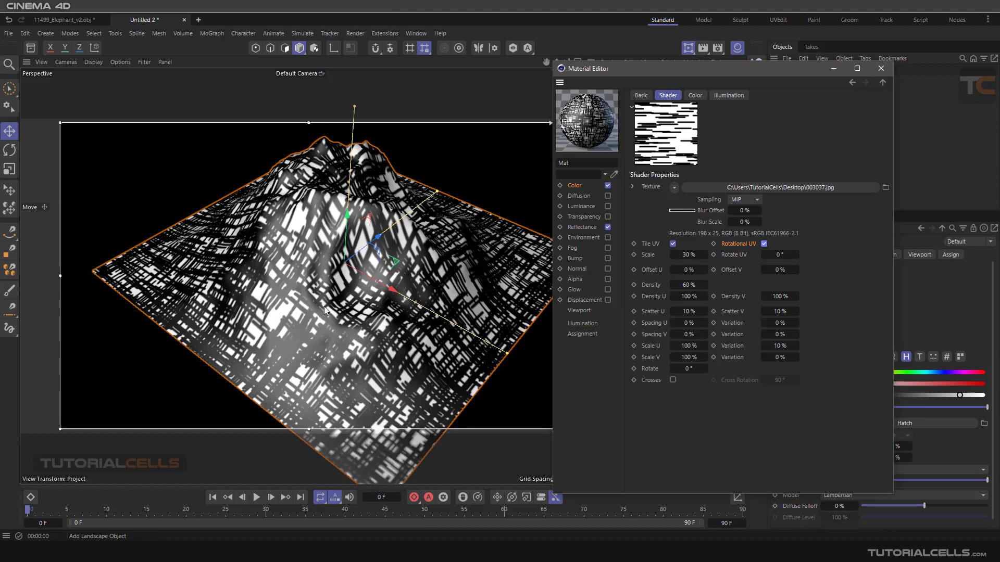
{"action": "left_click", "coordinate": [763, 244]}
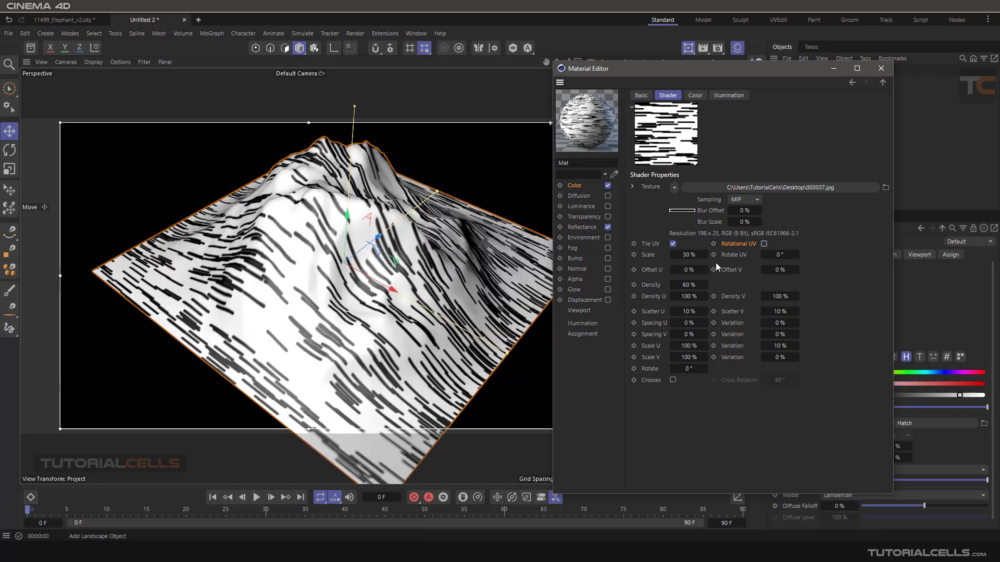
{"action": "left_click", "coordinate": [774, 254]}
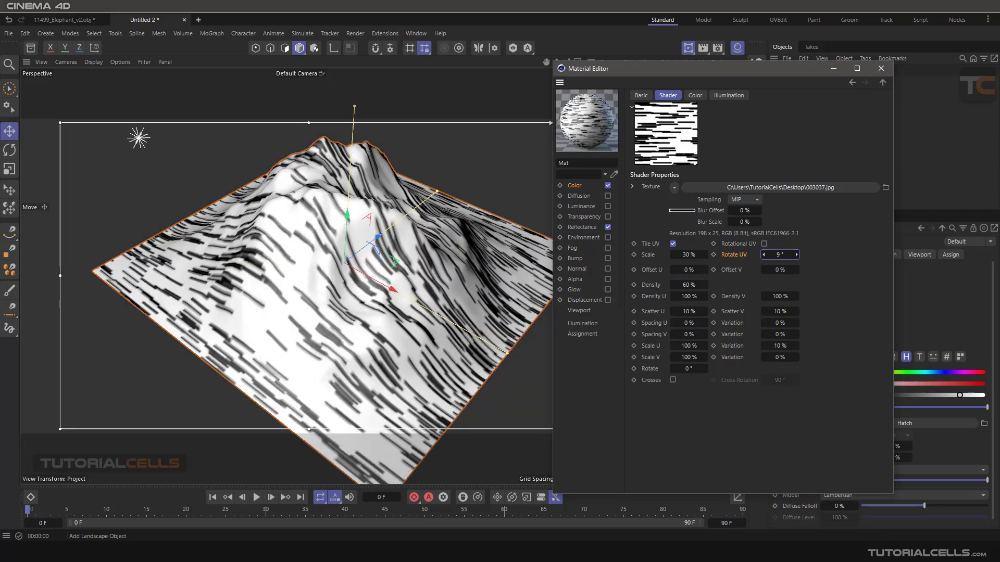
{"action": "type", "text": "15"}
{"action": "key", "text": "Return"}
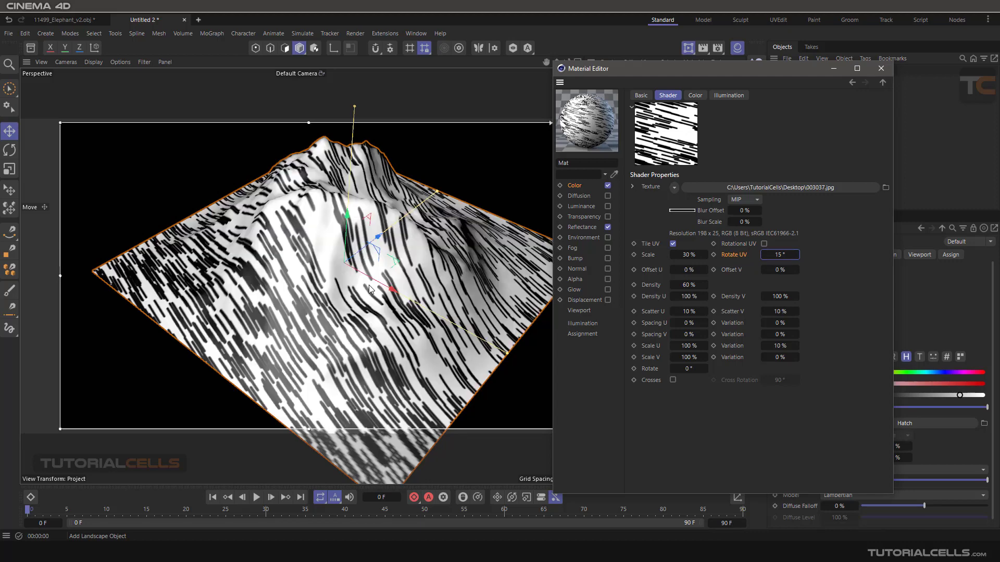
{"action": "right_click", "coordinate": [795, 255]}
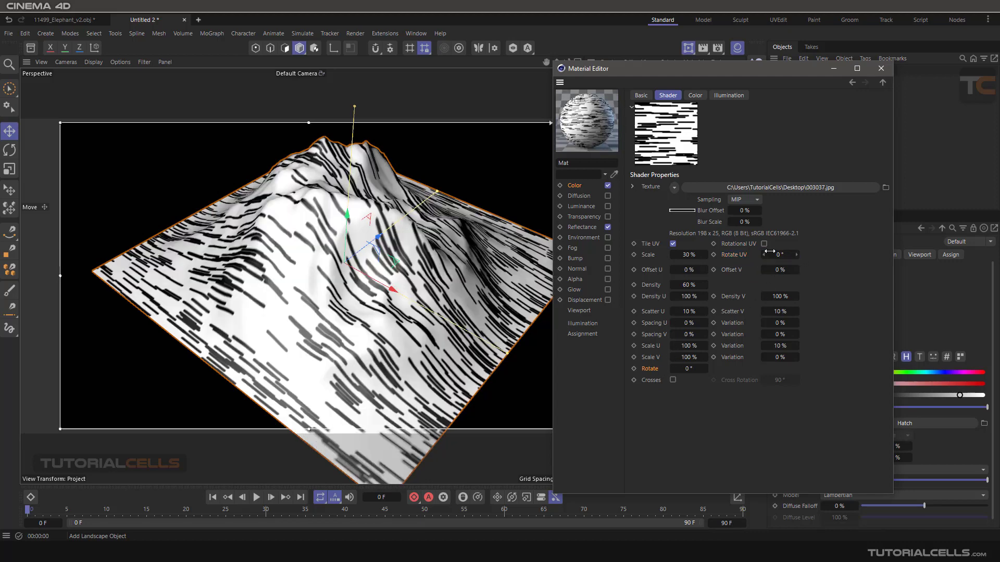
Try a stroke Rotate of 41° and an Offset U of 15% on the Hatch shader, resetting each to its default
{"action": "left_click_drag", "start_coordinate": [691, 368], "coordinate": [709, 369]}
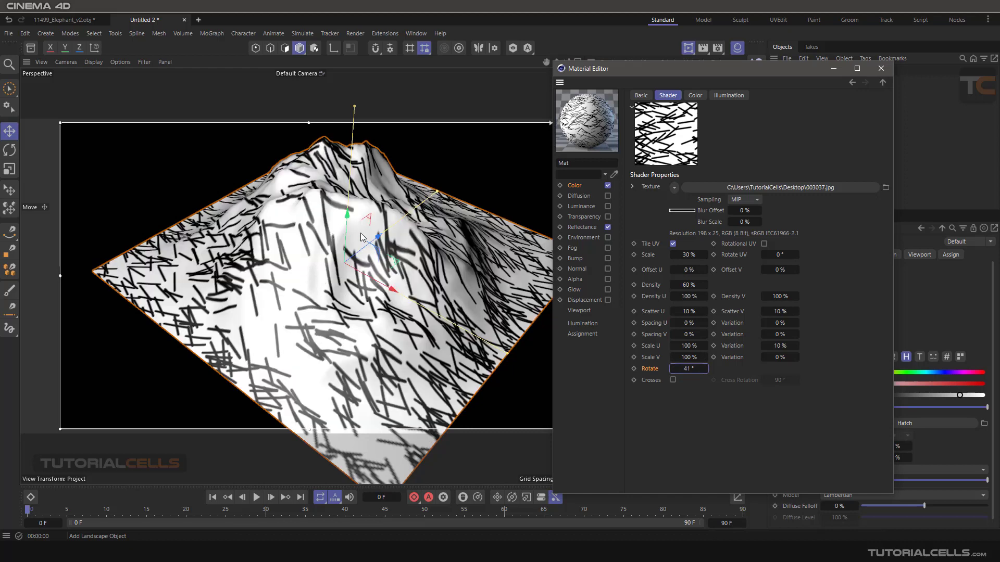
{"action": "right_click", "coordinate": [705, 368]}
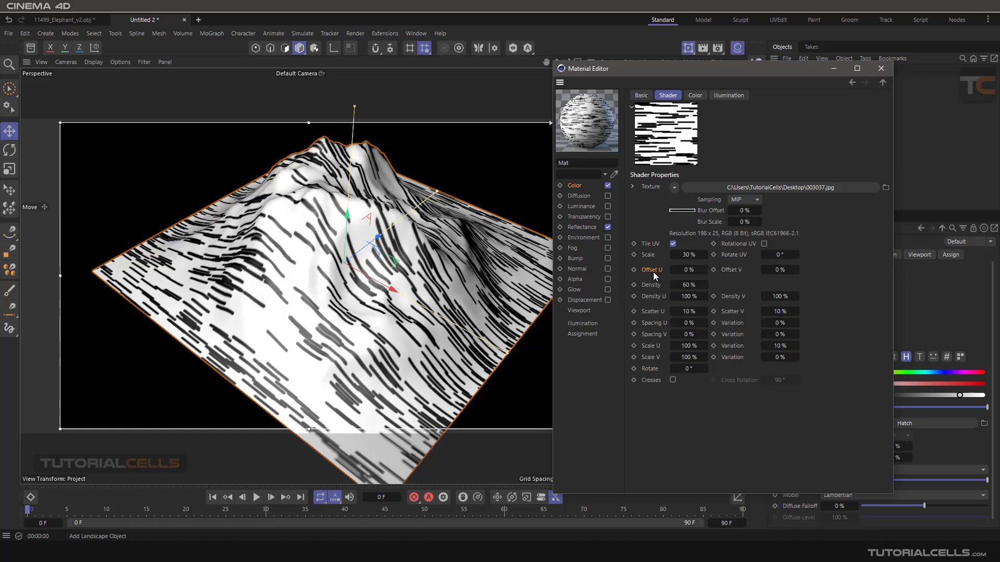
{"action": "left_click_drag", "start_coordinate": [680, 271], "coordinate": [687, 270]}
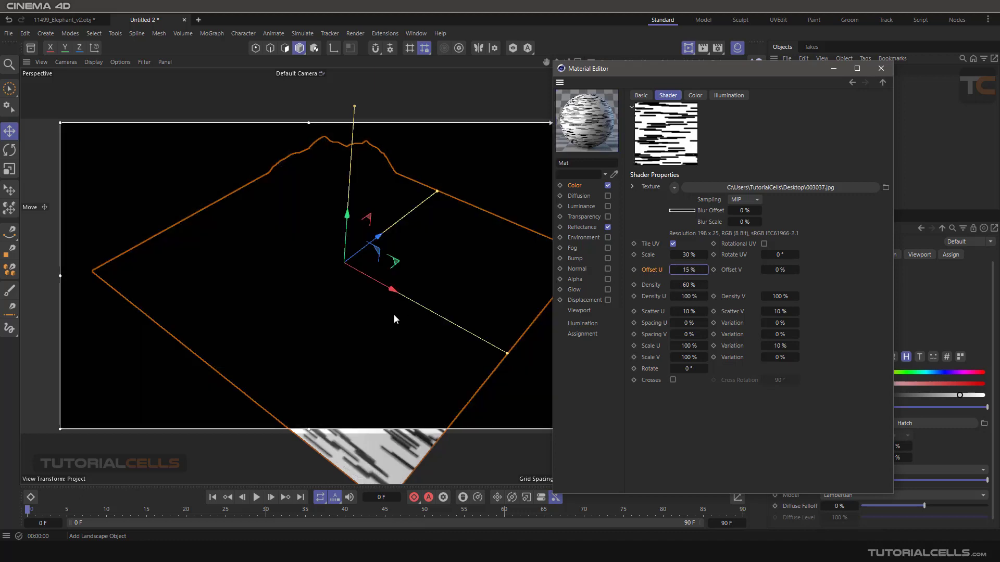
{"action": "right_click", "coordinate": [705, 269]}
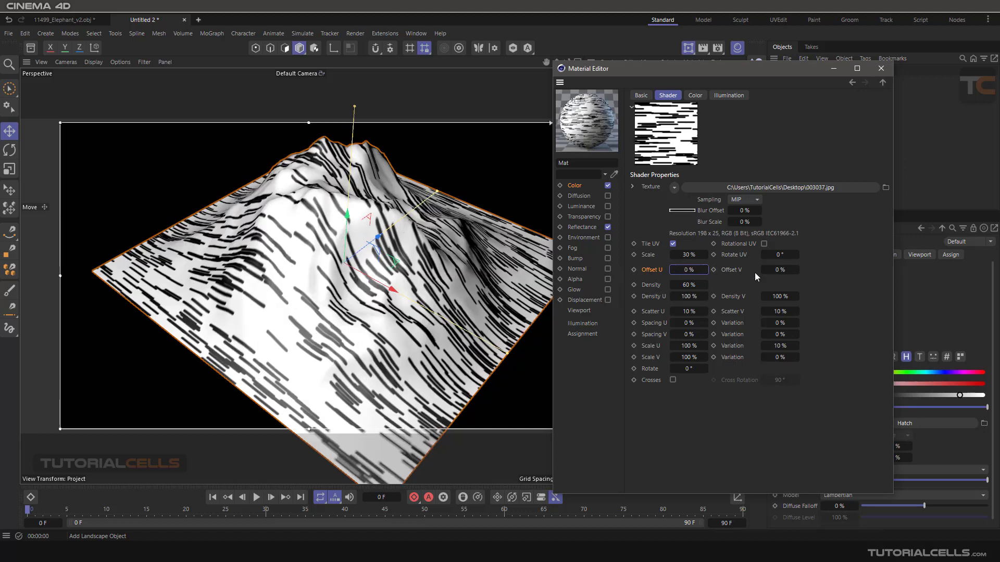
Try an Offset V of 24% and a Density of 90% on the Hatch shader, resetting each to its default
{"action": "left_click_drag", "start_coordinate": [774, 270], "coordinate": [786, 270]}
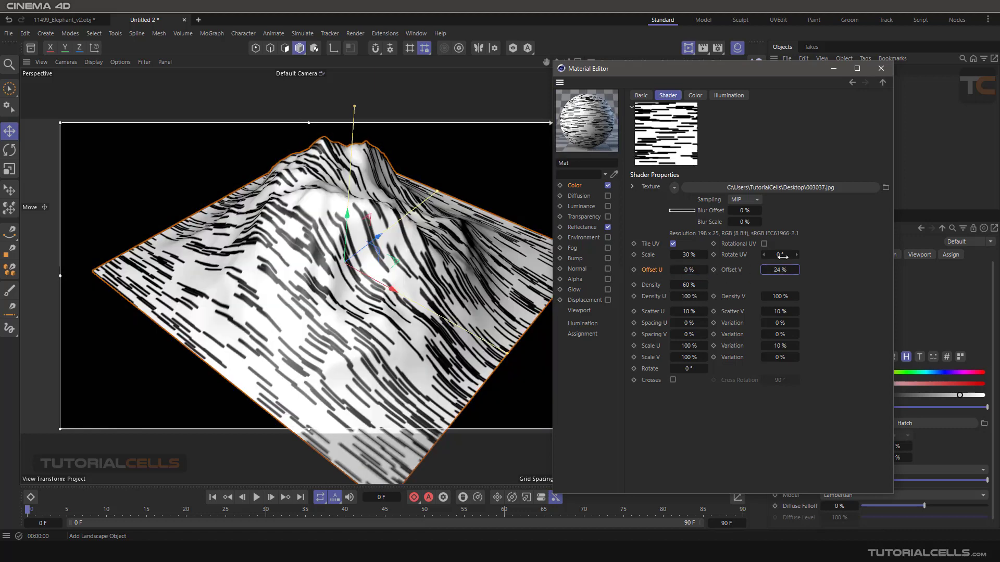
{"action": "right_click", "coordinate": [796, 270]}
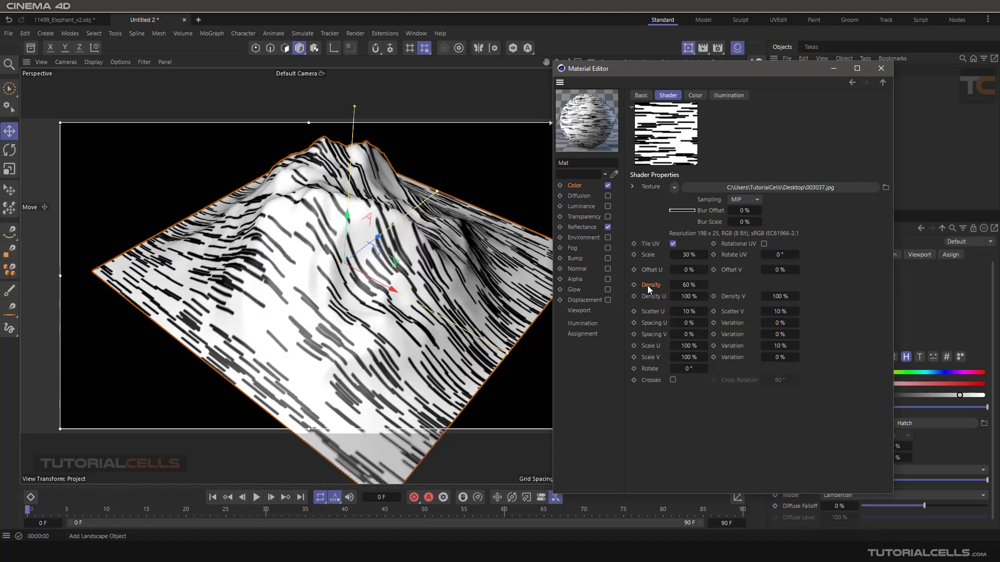
{"action": "left_click_drag", "start_coordinate": [685, 285], "coordinate": [701, 285]}
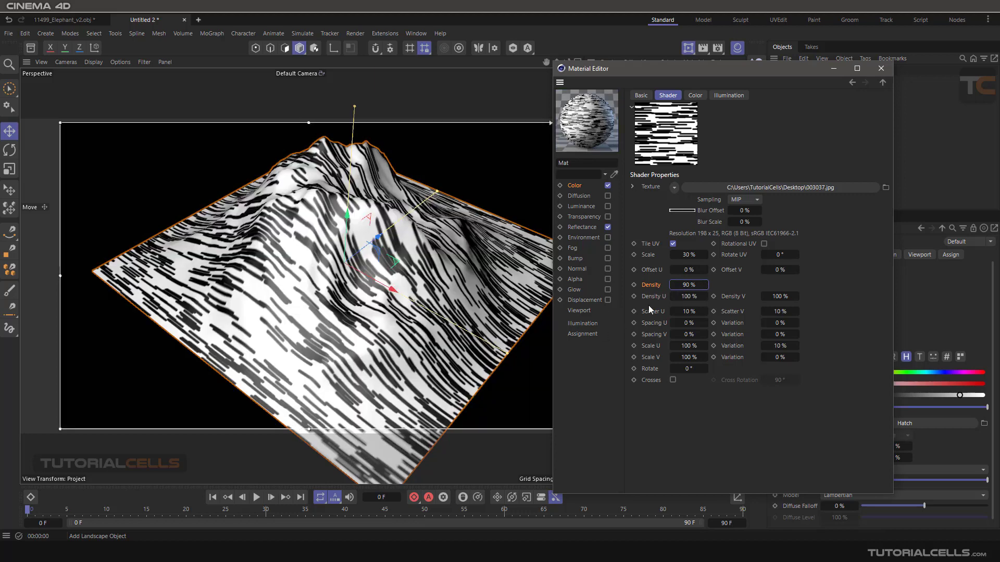
{"action": "right_click", "coordinate": [705, 286]}
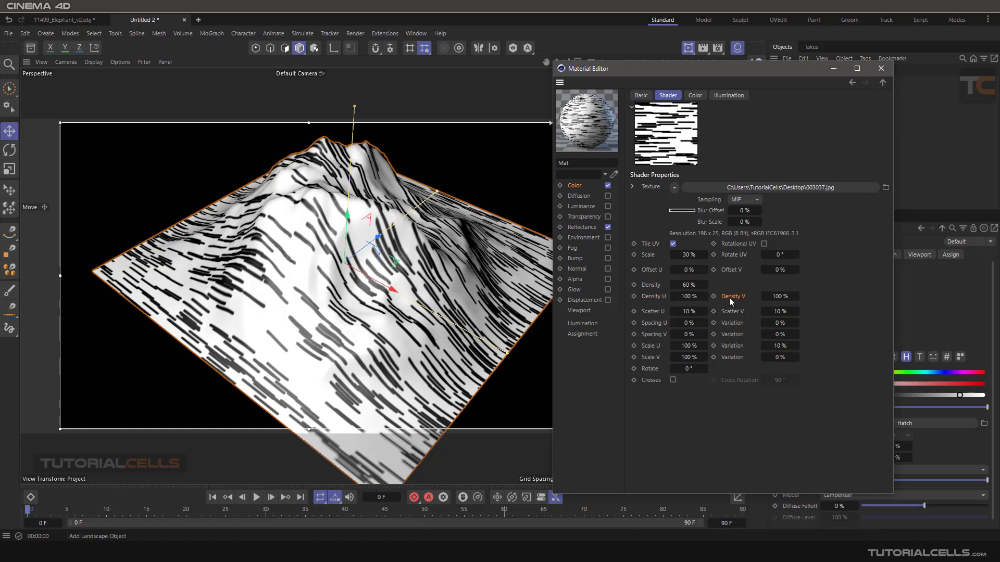
Try a Density U of 3% and a Scatter U of 35% on the Hatch shader, restoring each value after its test
{"action": "left_click_drag", "start_coordinate": [705, 297], "coordinate": [704, 354]}
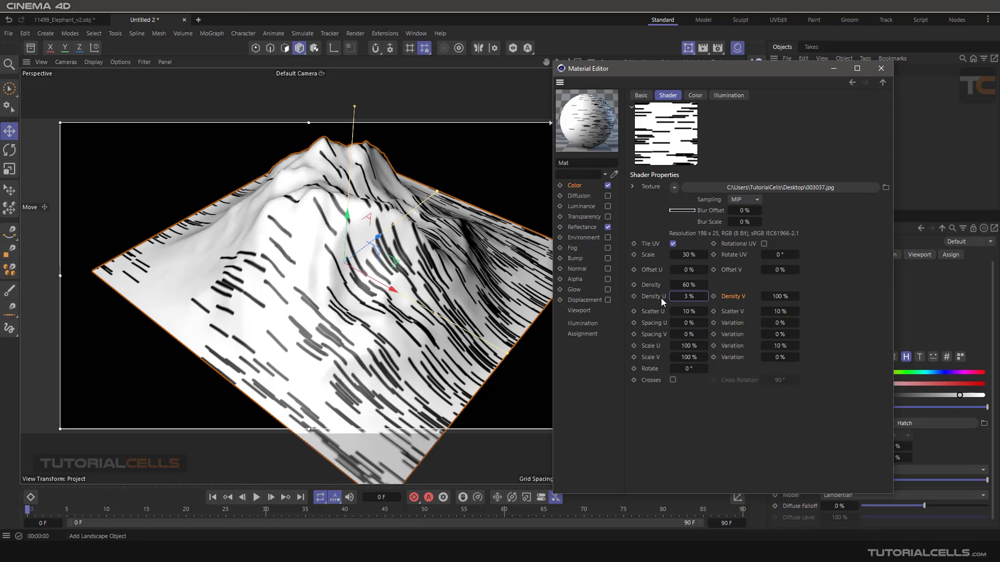
{"action": "left_click_drag", "start_coordinate": [700, 297], "coordinate": [700, 242]}
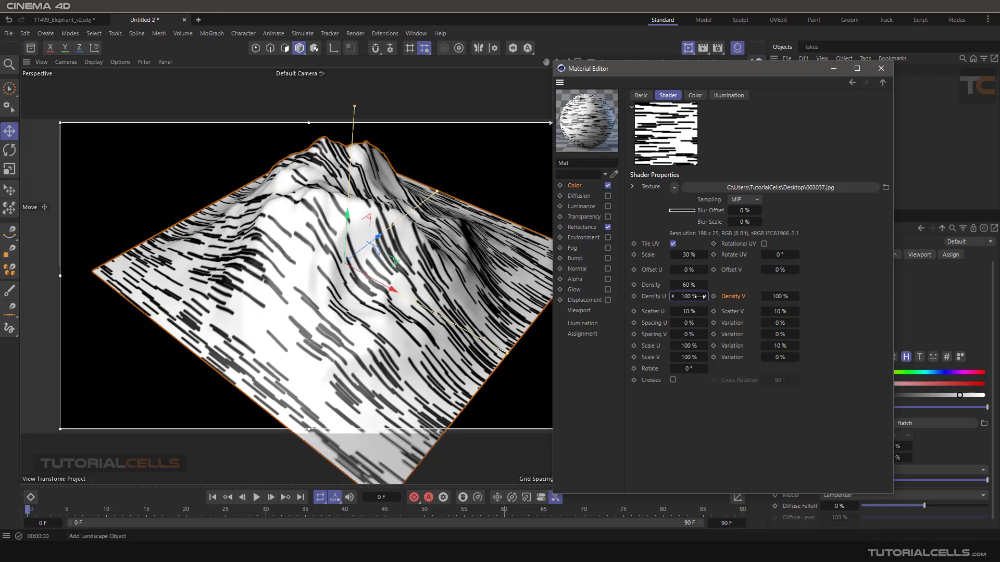
{"action": "left_click", "coordinate": [657, 312]}
{"action": "left_click_drag", "start_coordinate": [698, 310], "coordinate": [698, 297]}
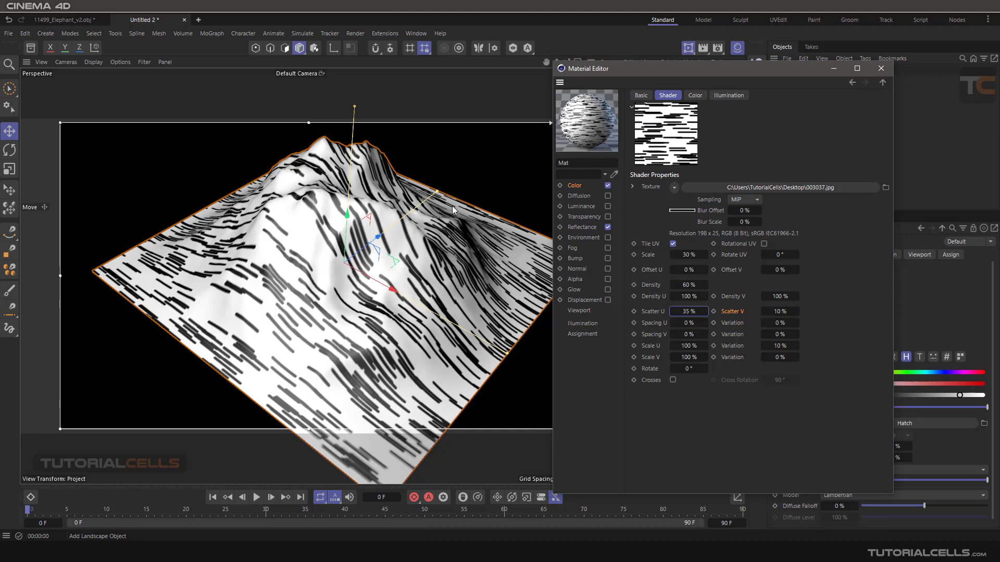
{"action": "right_click", "coordinate": [703, 313]}
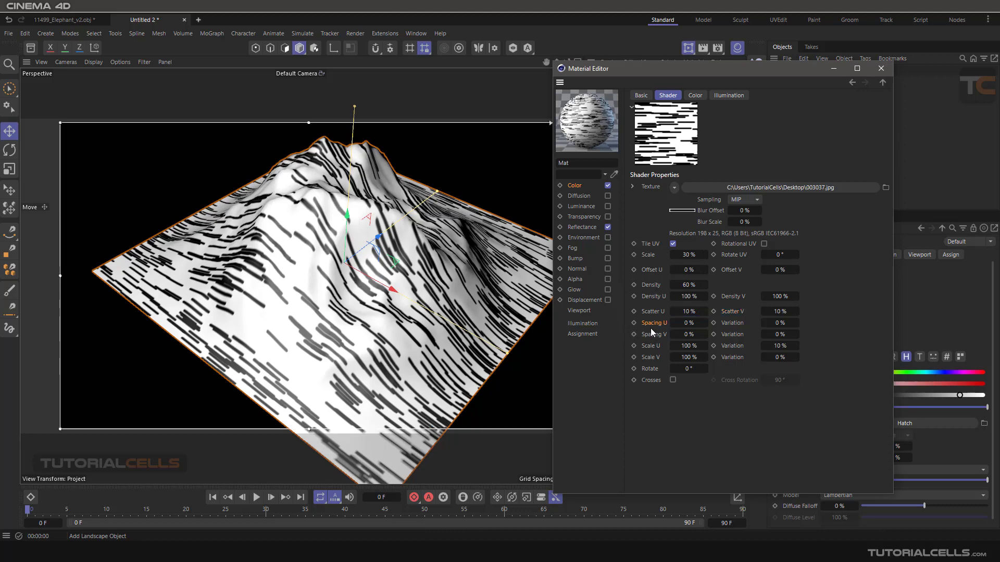
Try a Spacing U of 14% and a Scale V of 56% on the strokes, restoring each default after its test
{"action": "left_click_drag", "start_coordinate": [705, 323], "coordinate": [709, 323]}
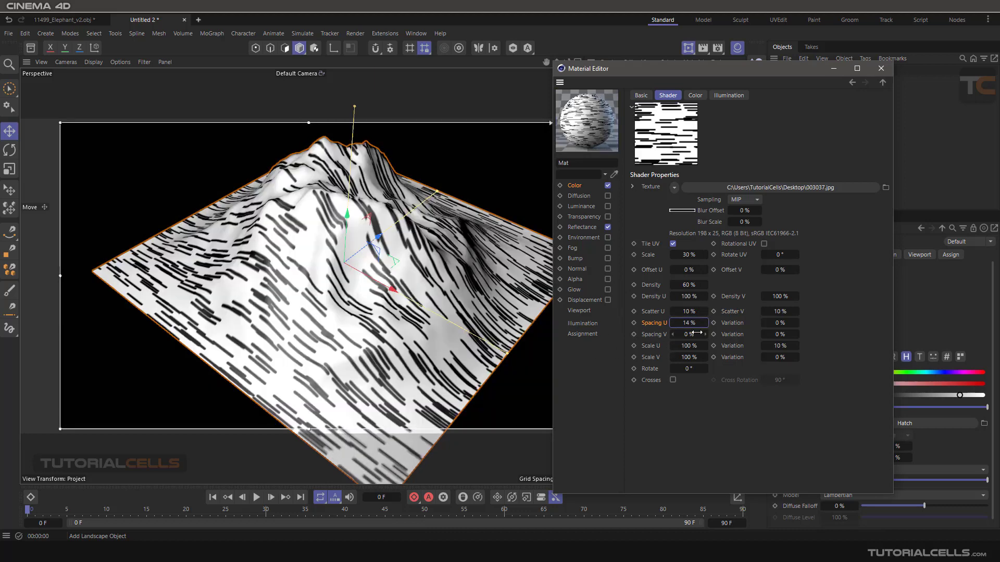
{"action": "left_click_drag", "start_coordinate": [705, 322], "coordinate": [706, 325]}
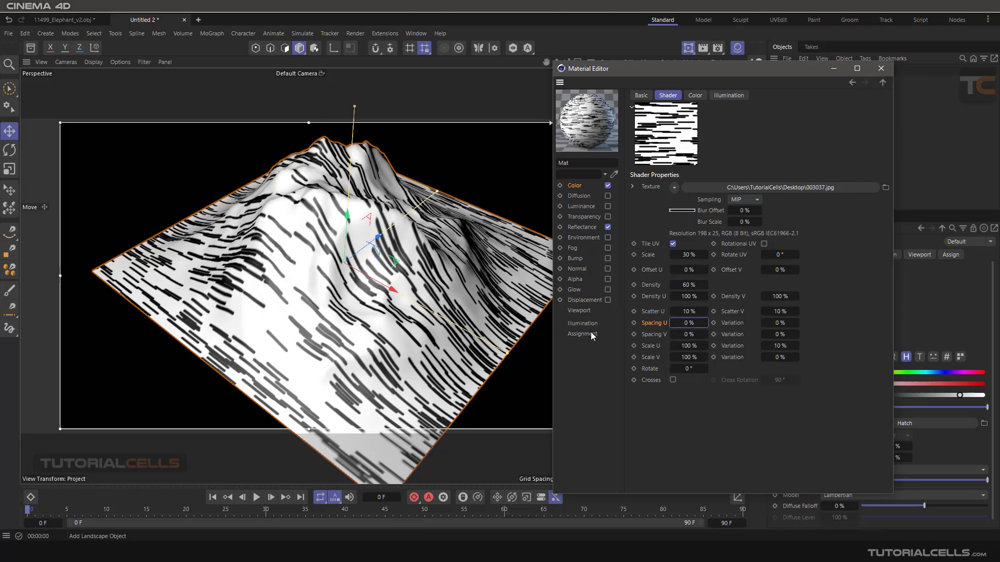
{"action": "left_click", "coordinate": [648, 347]}
{"action": "left_click", "coordinate": [650, 358]}
{"action": "left_click_drag", "start_coordinate": [691, 357], "coordinate": [622, 339]}
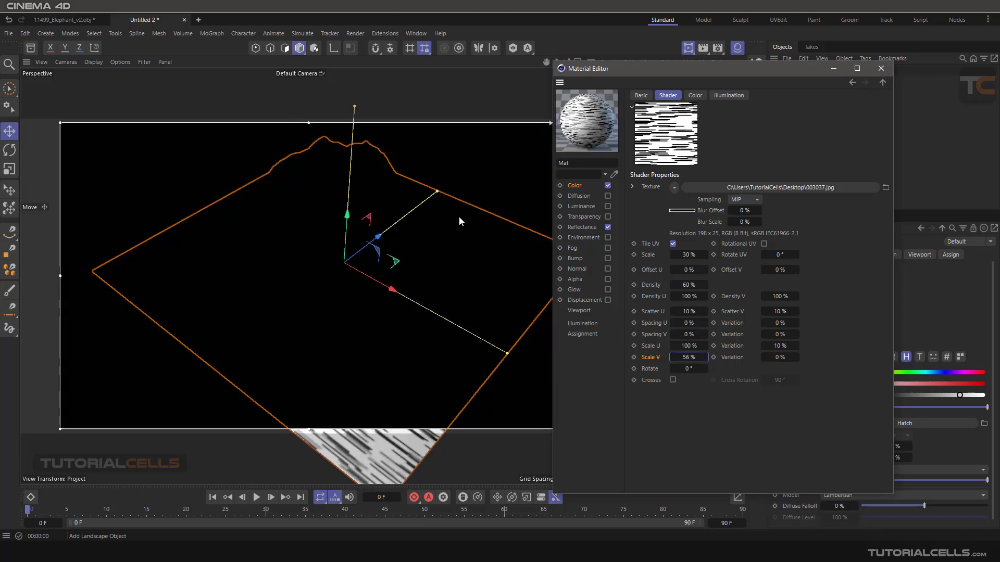
{"action": "right_click", "coordinate": [705, 359]}
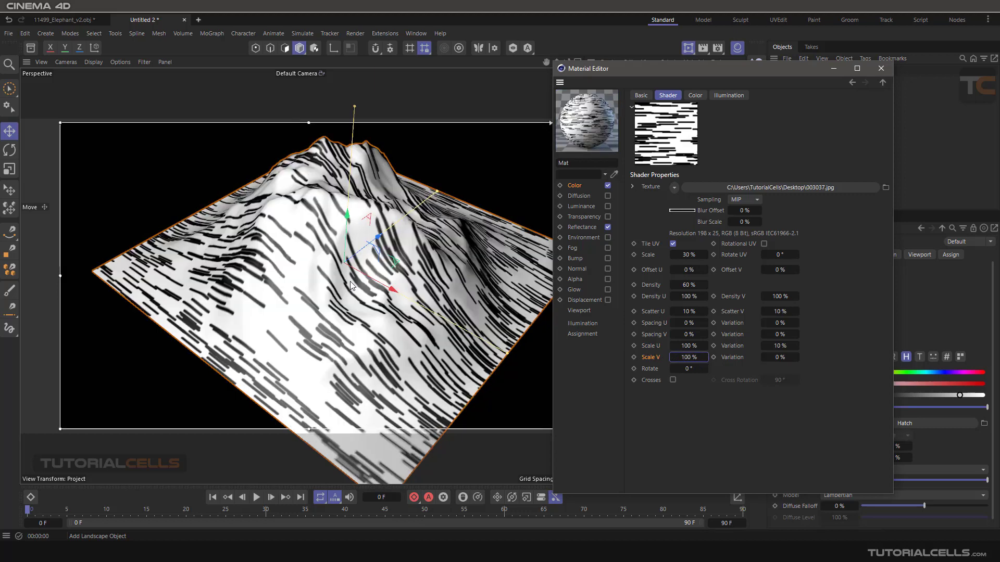
{"action": "left_click", "coordinate": [733, 361]}
Try Crosses with a Cross Rotation of 45°, restore the rotation to 90° and disable Crosses again
{"action": "left_click", "coordinate": [672, 381]}
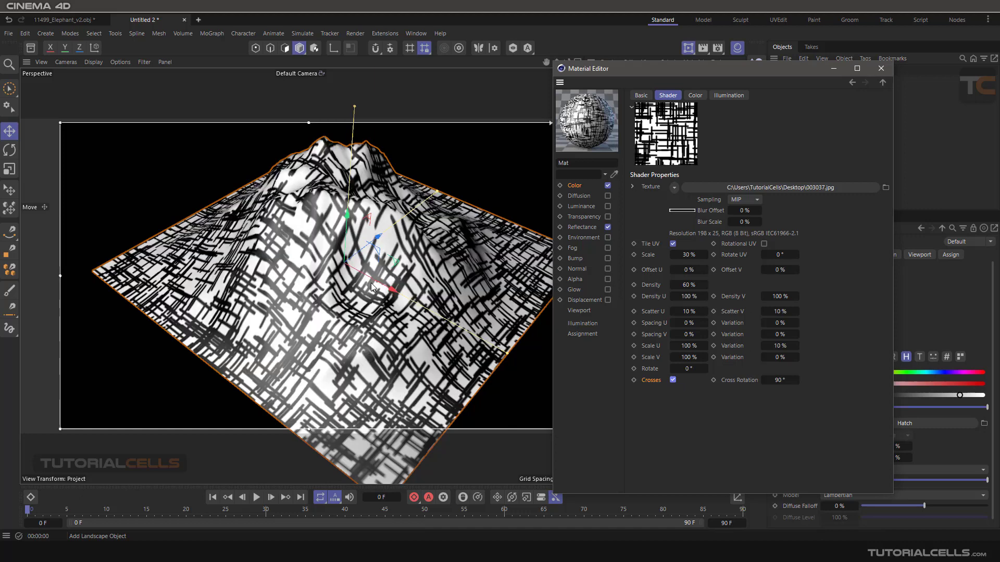
{"action": "left_click", "coordinate": [765, 382]}
{"action": "type", "text": "45"}
{"action": "key", "text": "Return"}
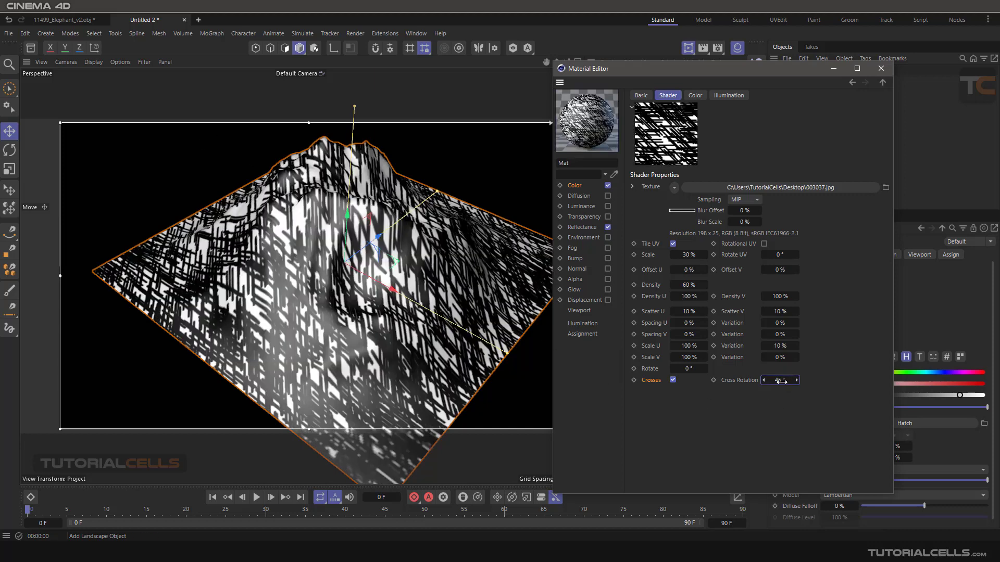
{"action": "left_click_drag", "start_coordinate": [781, 382], "coordinate": [799, 382]}
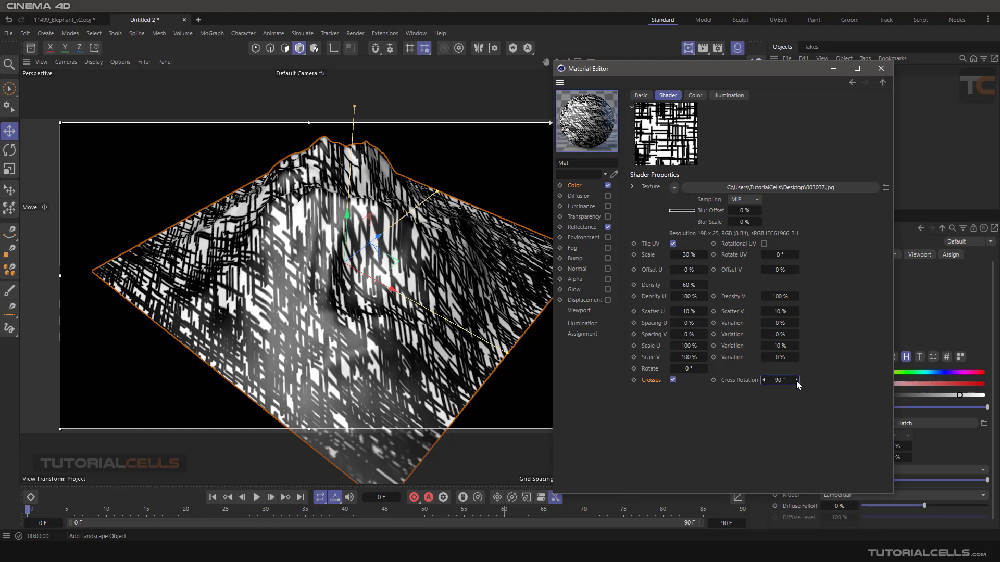
{"action": "left_click", "coordinate": [672, 380]}
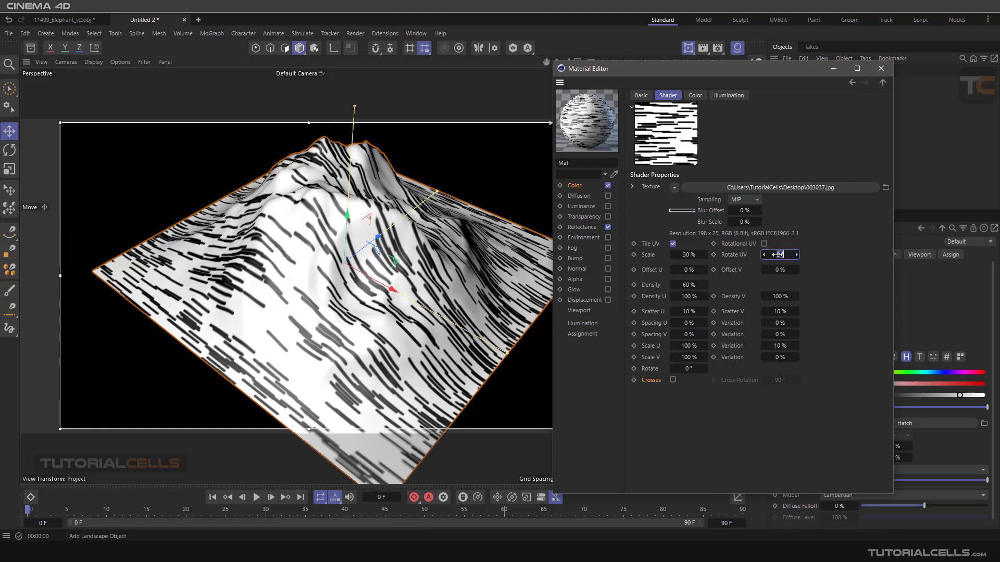
Set the Hatch shader's Rotate UV to 90° and its Density to 100%
{"action": "type", "text": "90"}
{"action": "key", "text": "Return"}
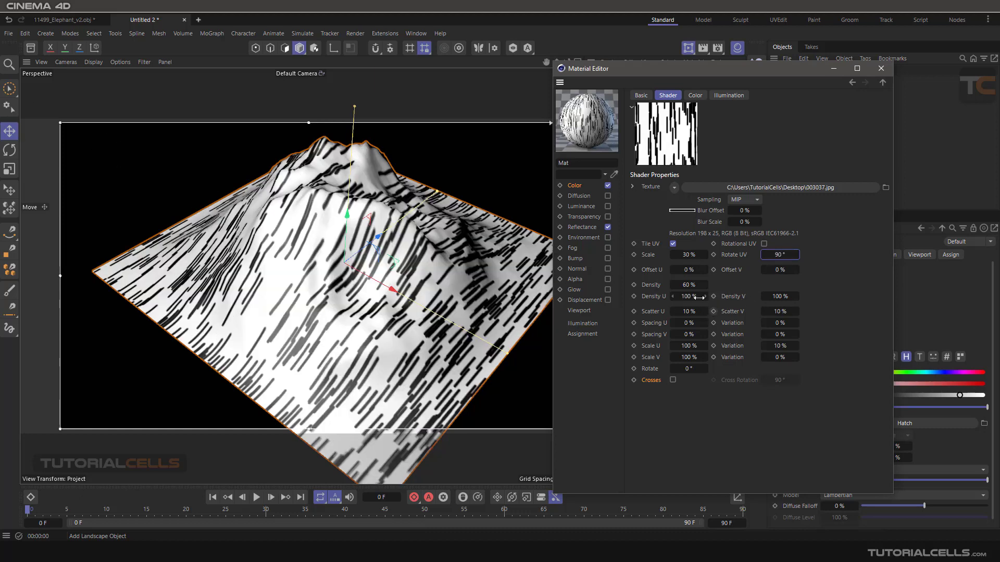
{"action": "left_click", "coordinate": [688, 285]}
{"action": "type", "text": "100"}
{"action": "key", "text": "Return"}
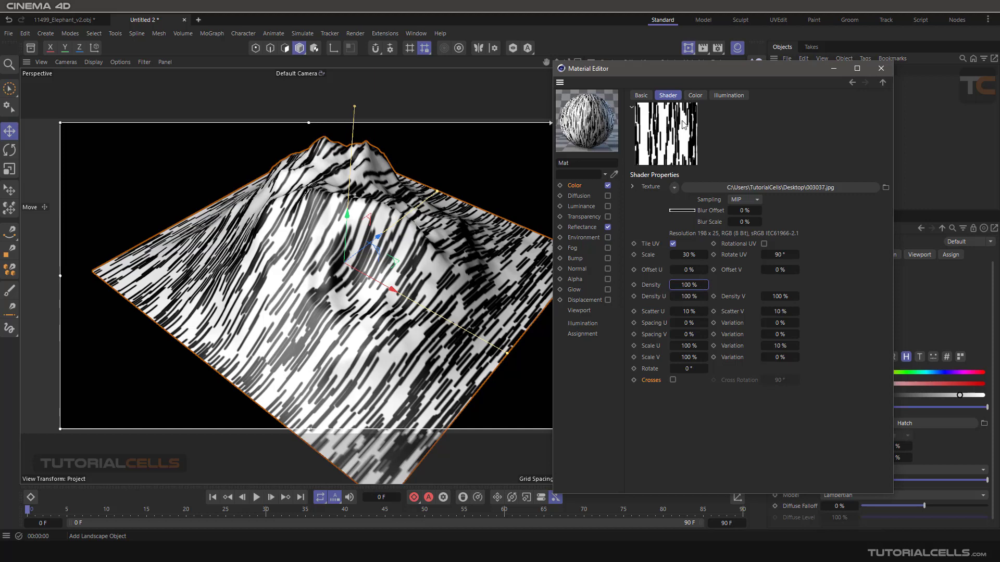
Look over the Hatch shader's color settings, and enable Show Light Strokes and Lights in its illumination settings
{"action": "left_click", "coordinate": [695, 96]}
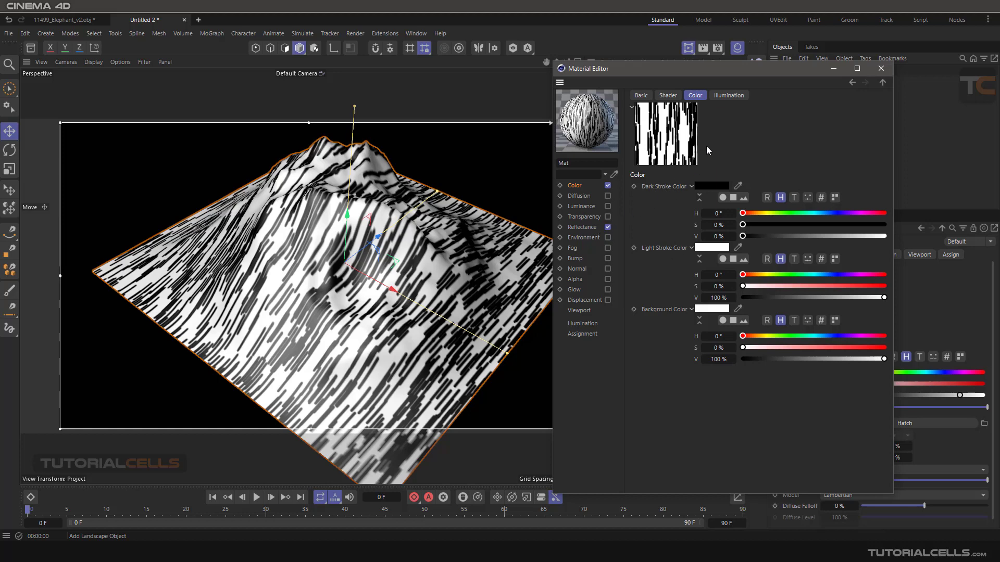
{"action": "left_click", "coordinate": [723, 97]}
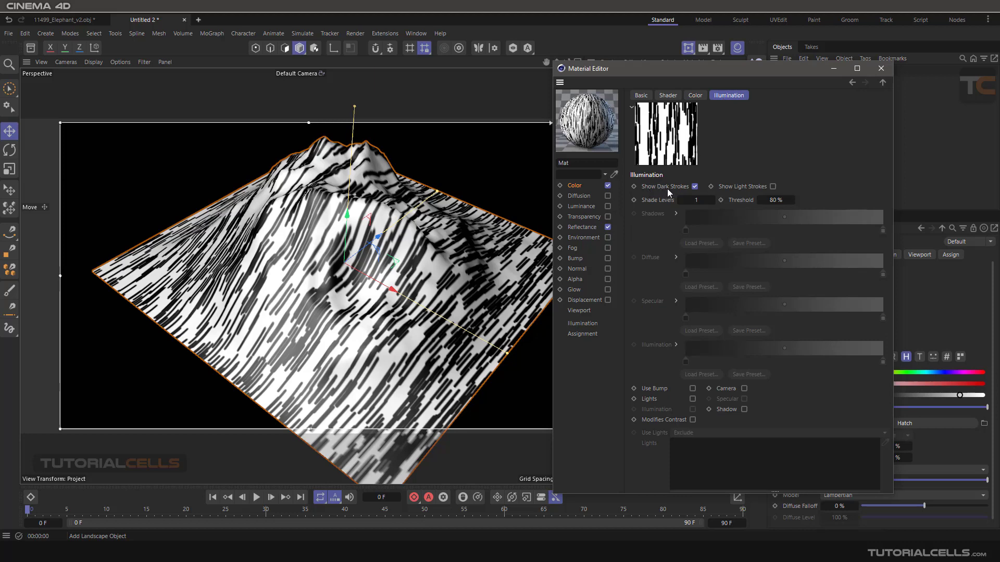
{"action": "left_click", "coordinate": [772, 186]}
{"action": "left_click", "coordinate": [691, 400]}
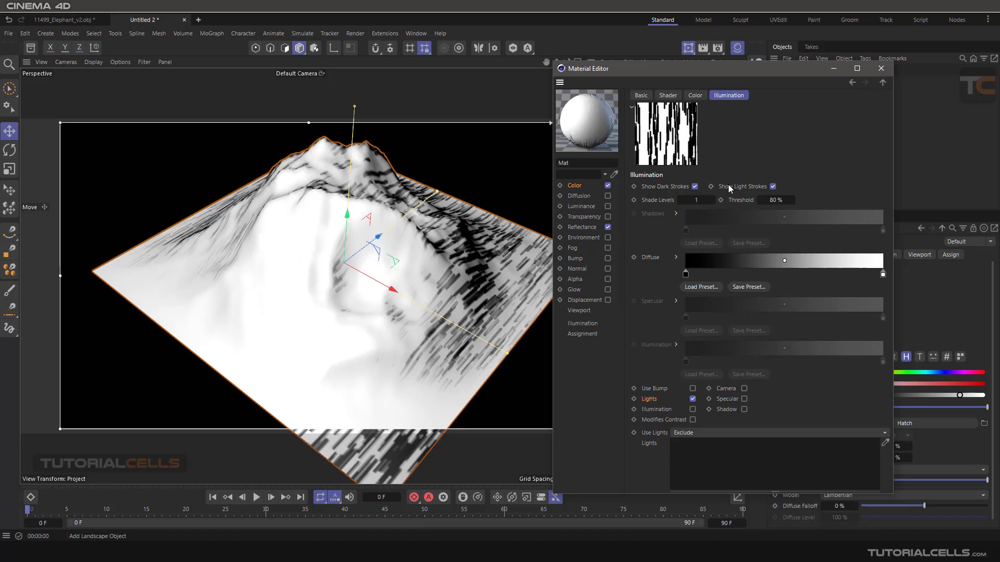
Set the Light Stroke Color to orange with a hue of 42° and a saturation of 97%
{"action": "left_click", "coordinate": [695, 95]}
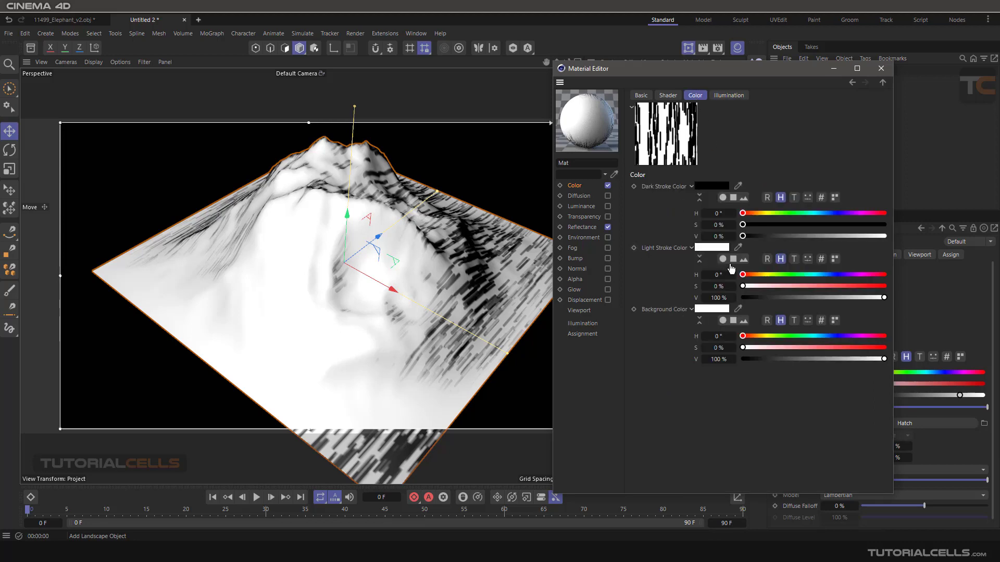
{"action": "left_click", "coordinate": [759, 276]}
{"action": "left_click", "coordinate": [880, 286]}
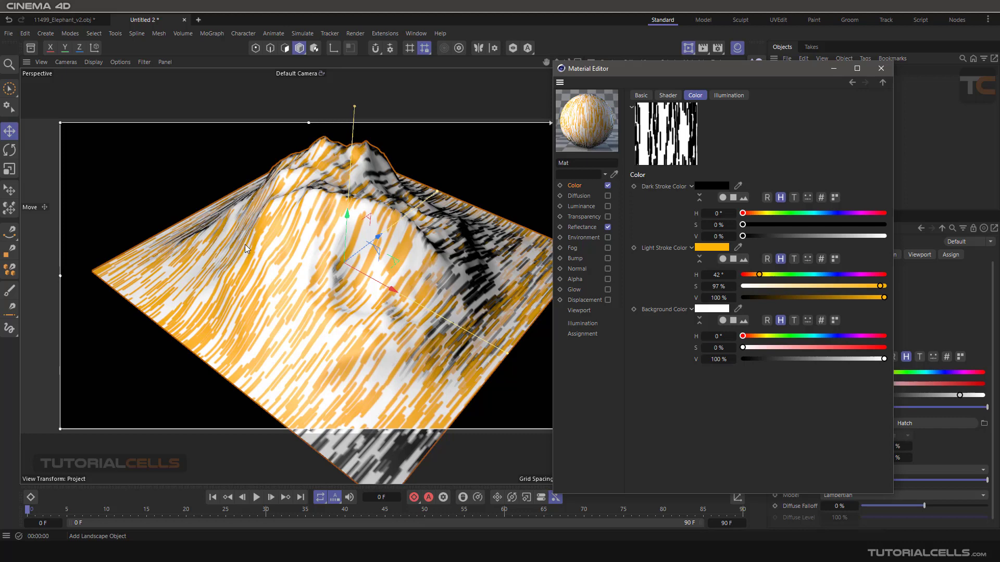
Check the scene's Light object, and disable Show Light Strokes and Lights in the Hatch shader's illumination settings
{"action": "left_click_drag", "start_coordinate": [784, 79], "coordinate": [785, 129]}
{"action": "left_click", "coordinate": [793, 71]}
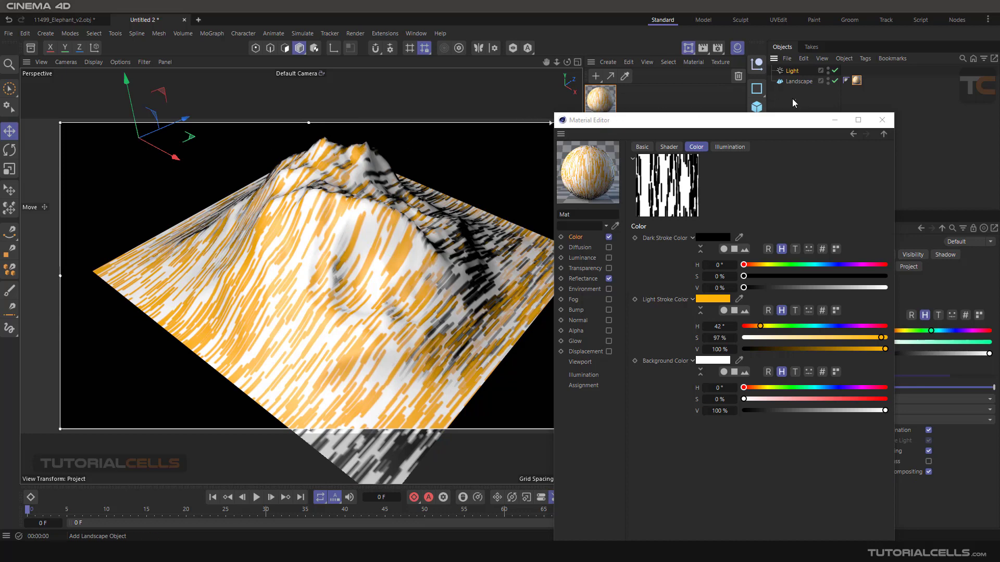
{"action": "left_click_drag", "start_coordinate": [727, 124], "coordinate": [718, 89]}
{"action": "left_click", "coordinate": [718, 112]}
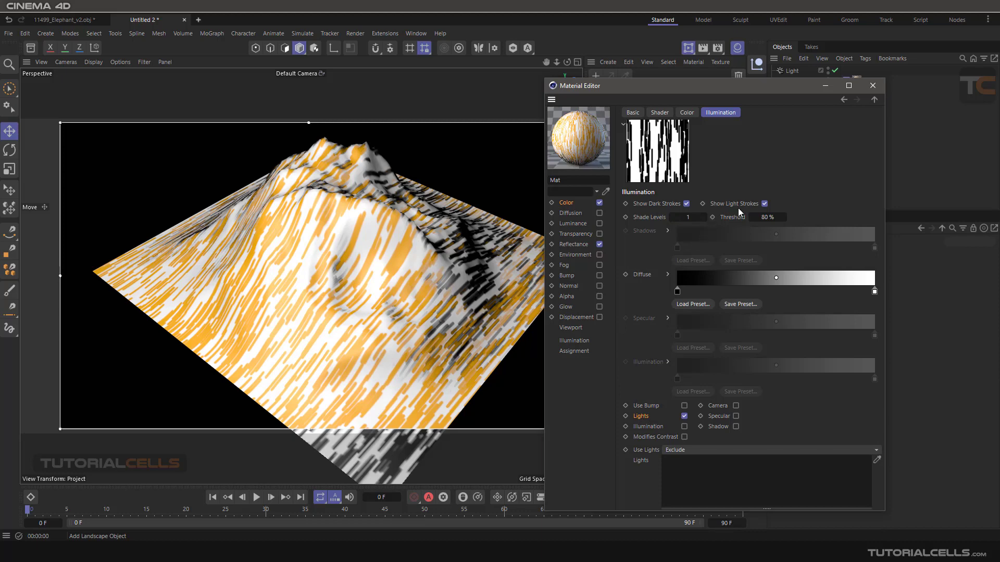
{"action": "left_click", "coordinate": [764, 204]}
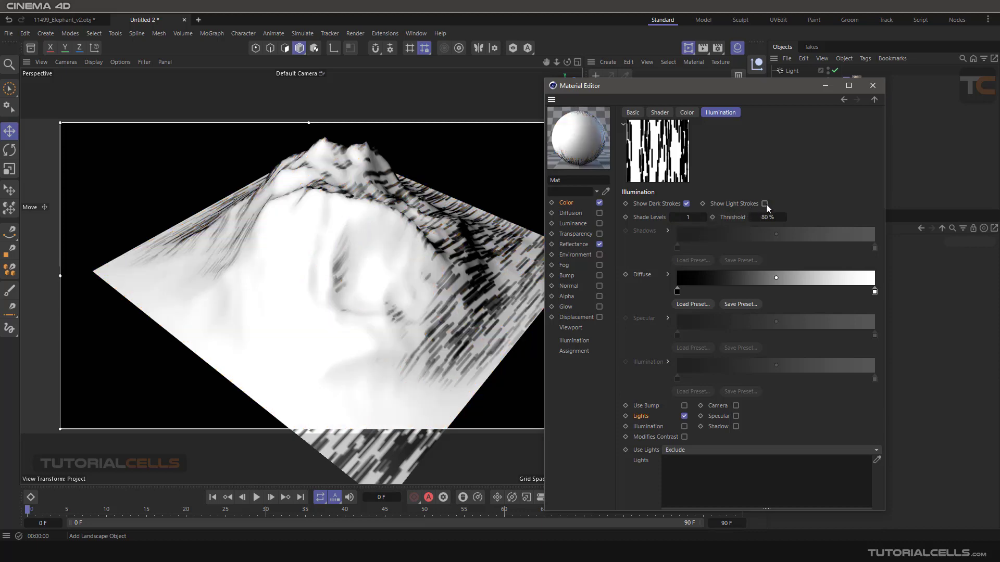
{"action": "left_click", "coordinate": [683, 416]}
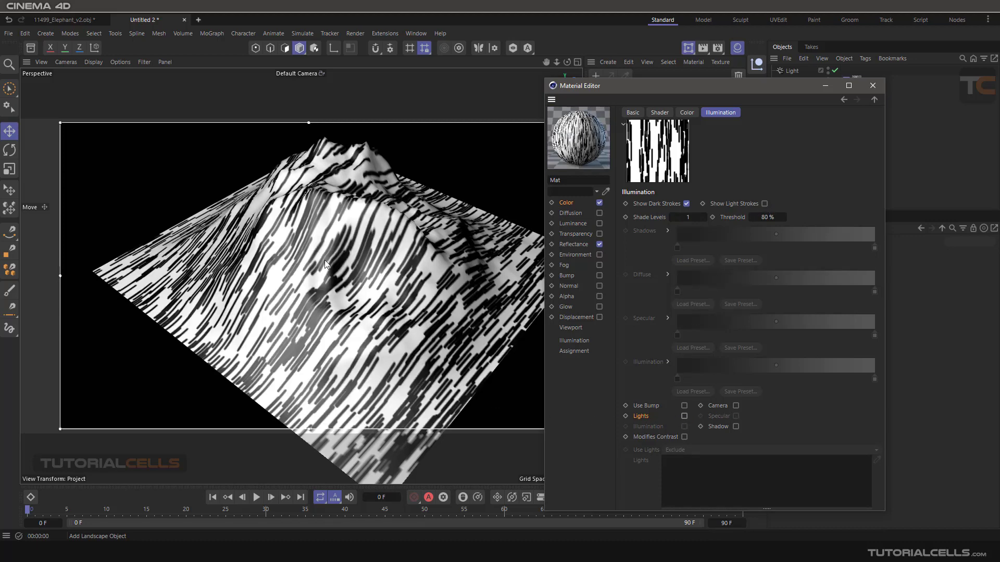
Set the Dark Stroke Color to blue with hue 198°, saturation 58% and value 59%
{"action": "left_click", "coordinate": [687, 112]}
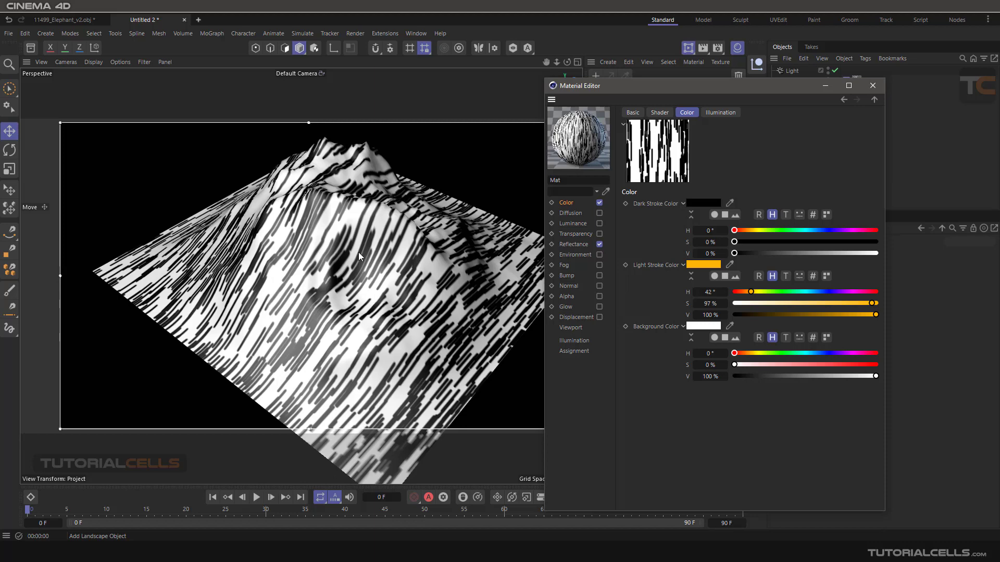
{"action": "left_click", "coordinate": [794, 231]}
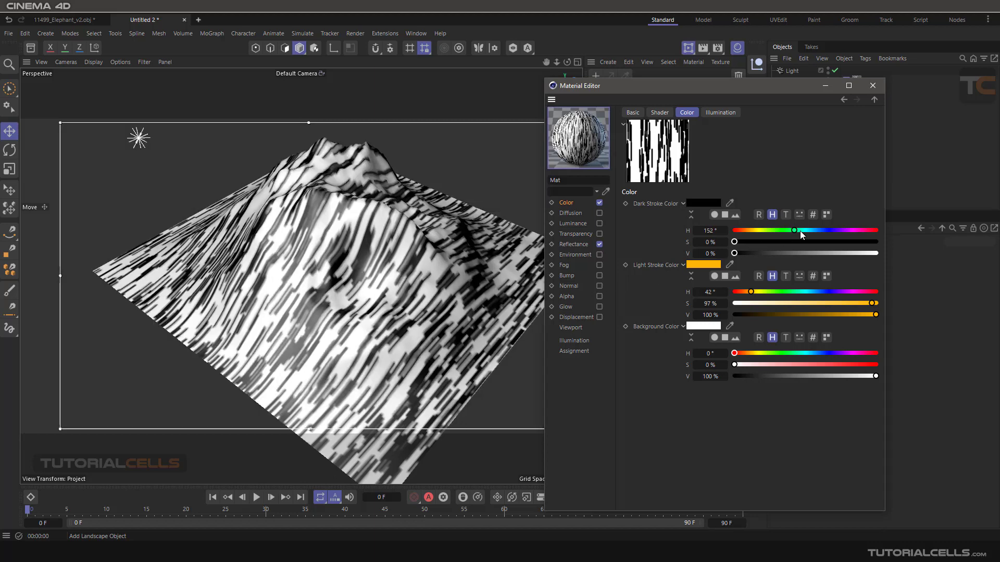
{"action": "left_click", "coordinate": [813, 230]}
{"action": "left_click", "coordinate": [816, 241]}
{"action": "left_click", "coordinate": [817, 253]}
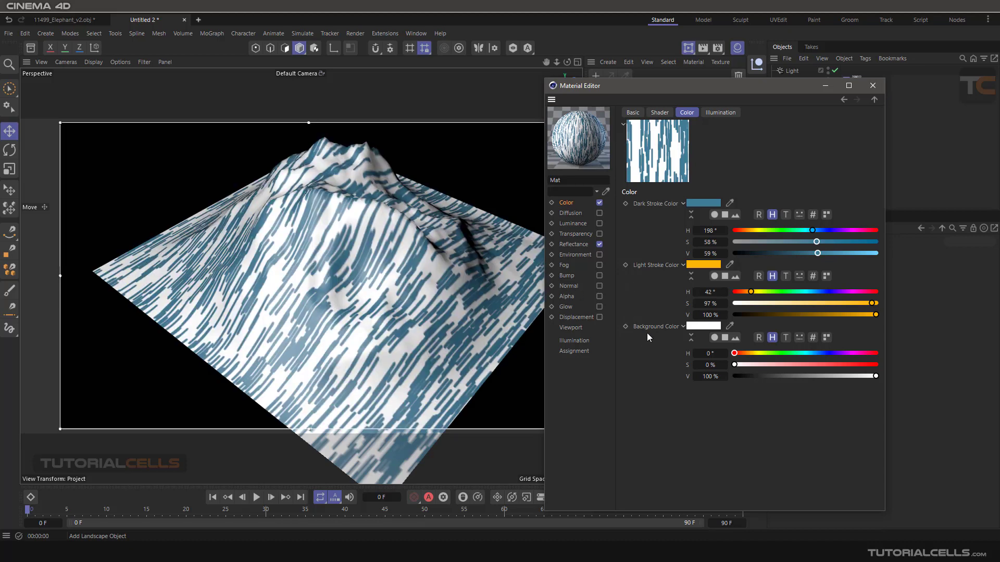
Set the Background Color to yellow-green with a hue of 75° and a saturation of 52%
{"action": "left_click", "coordinate": [763, 353]}
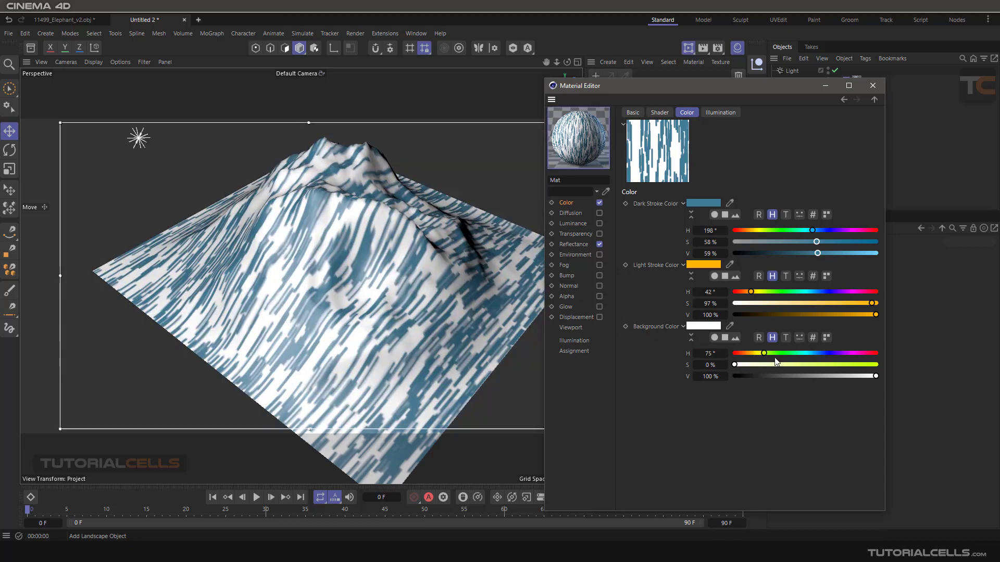
{"action": "left_click", "coordinate": [803, 365]}
{"action": "left_click", "coordinate": [807, 365]}
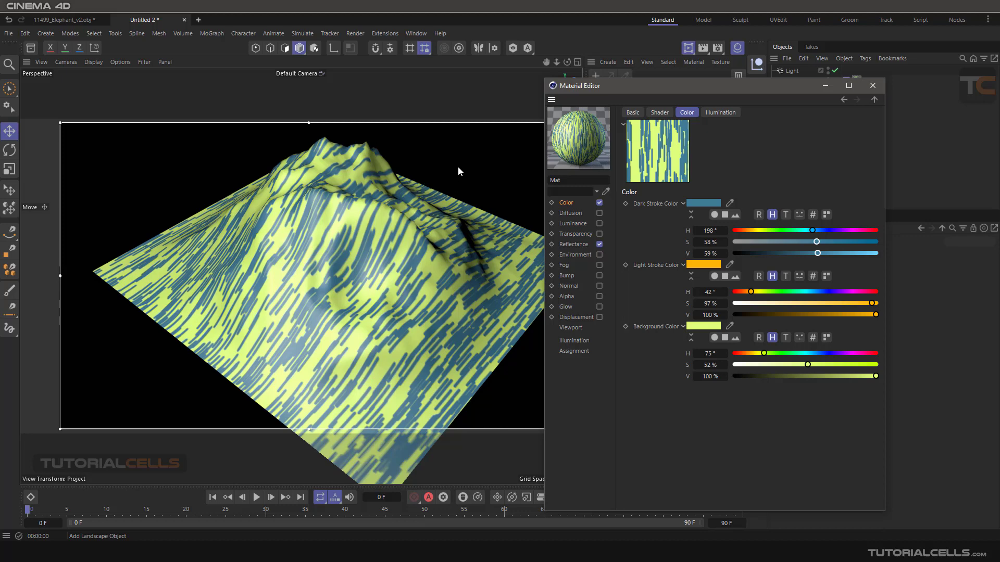
Review the Hatch shader's stroke properties and color settings, and open its illumination settings
{"action": "left_click", "coordinate": [662, 117]}
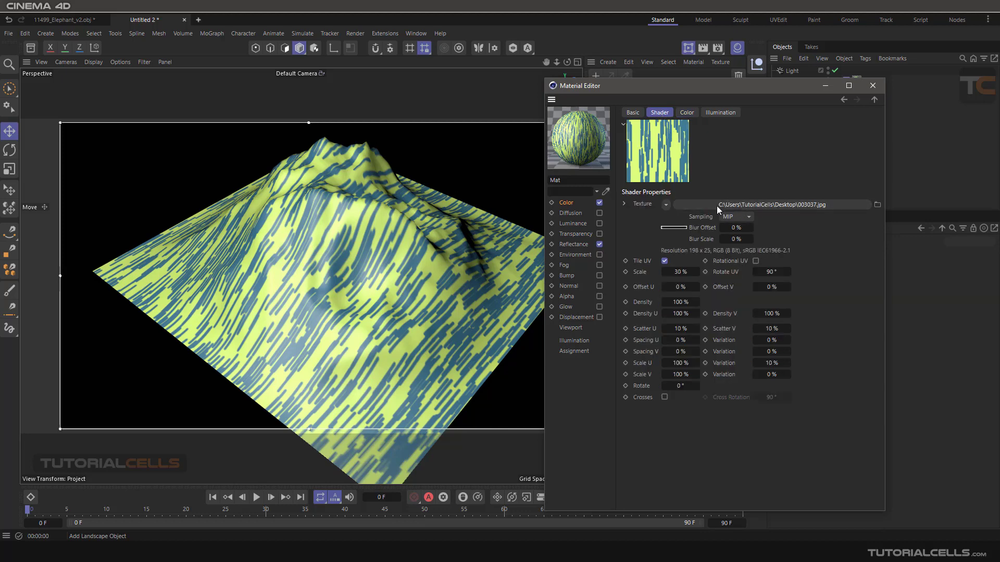
{"action": "left_click", "coordinate": [689, 114]}
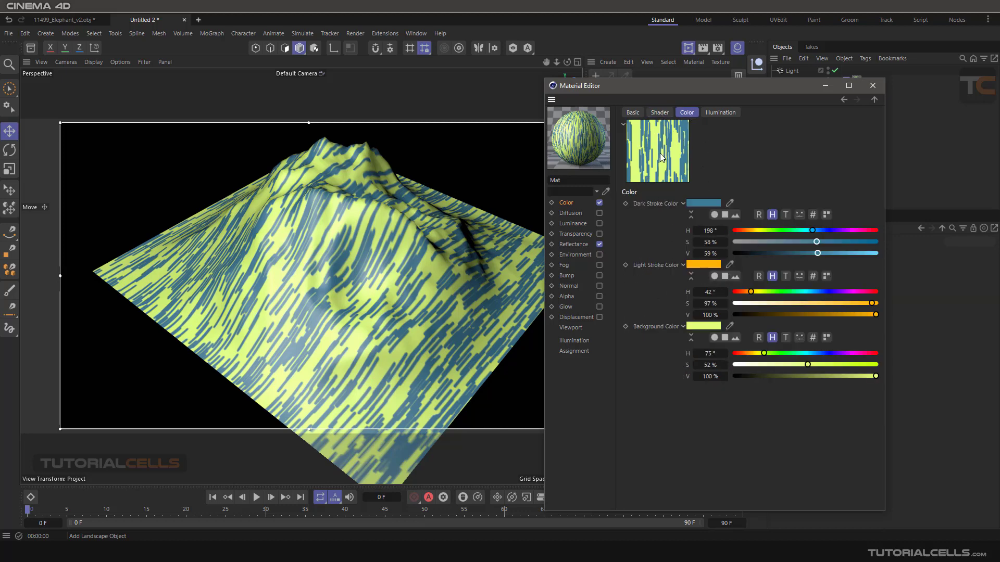
{"action": "left_click", "coordinate": [661, 113]}
{"action": "left_click", "coordinate": [720, 113]}
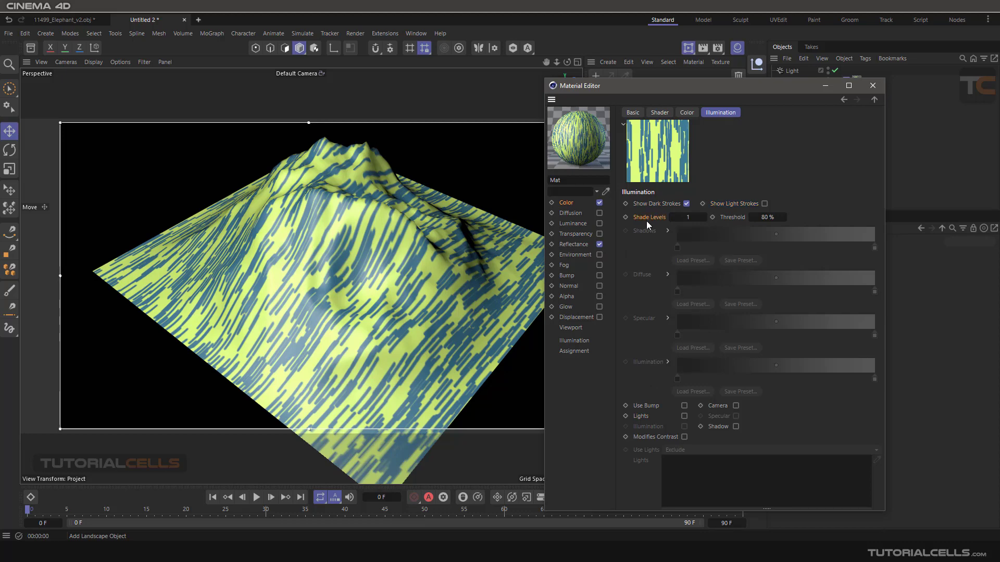
Try the Hatch shader's Shade Levels at 2 and return the value to 1
{"action": "left_click", "coordinate": [703, 218]}
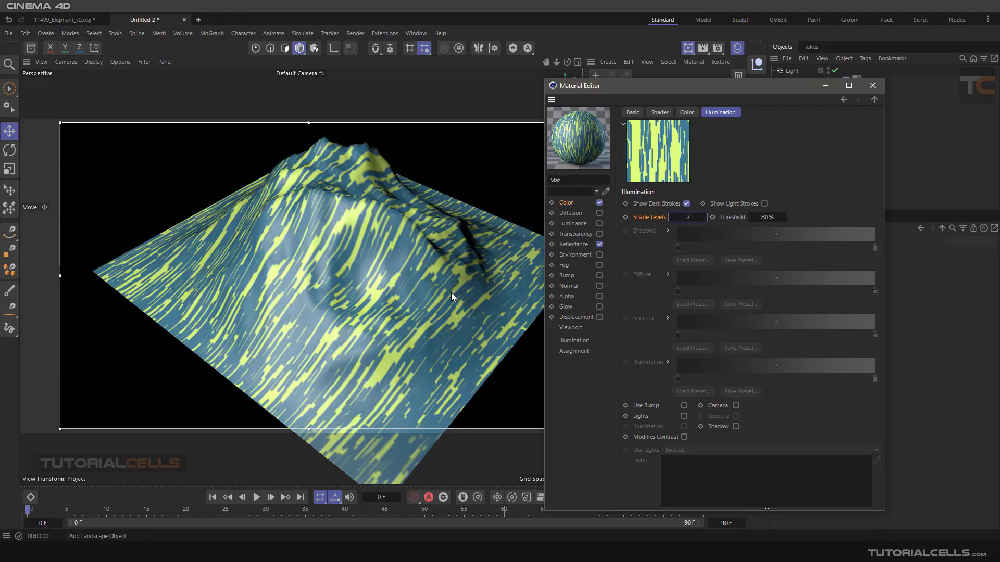
{"action": "left_click", "coordinate": [704, 218]}
Enable Show Light Strokes and Lights in the Hatch shader's illumination settings
{"action": "left_click", "coordinate": [764, 204]}
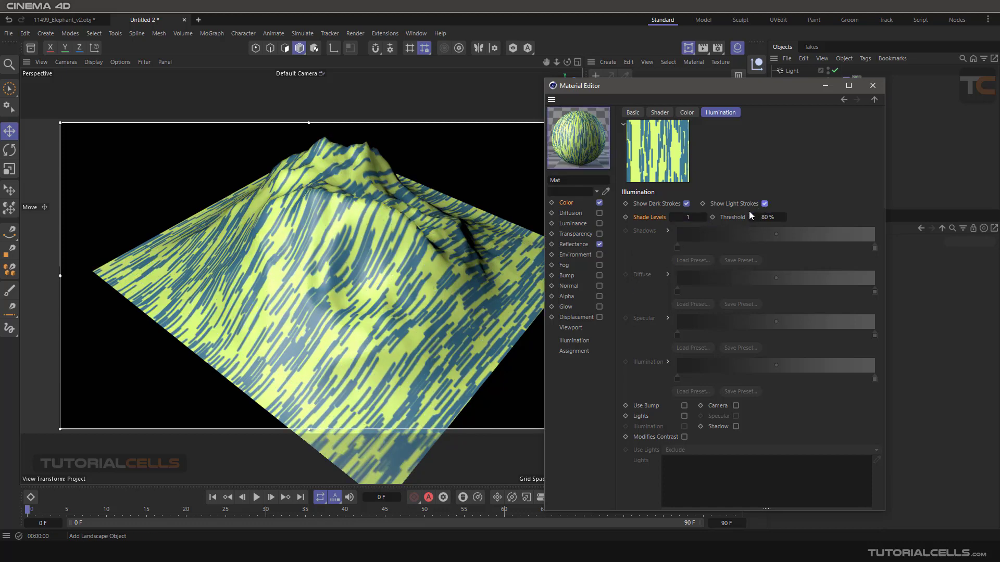
{"action": "left_click", "coordinate": [684, 416]}
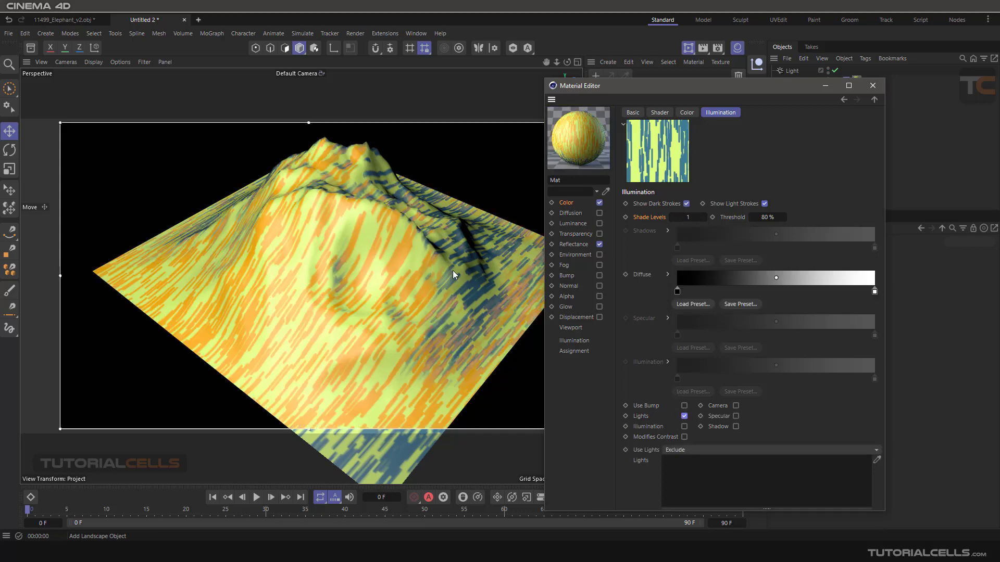
{"action": "scroll", "coordinate": [456, 281], "scroll_direction": "up", "scroll_amount": 5}
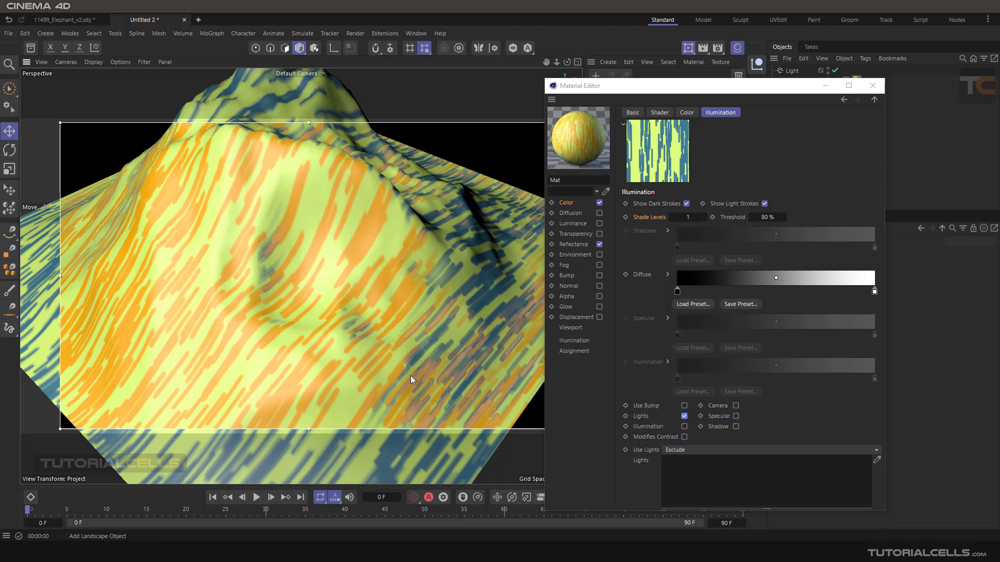
Lower the Hatch shader's illumination Threshold to 13 %
{"action": "left_click", "coordinate": [766, 217]}
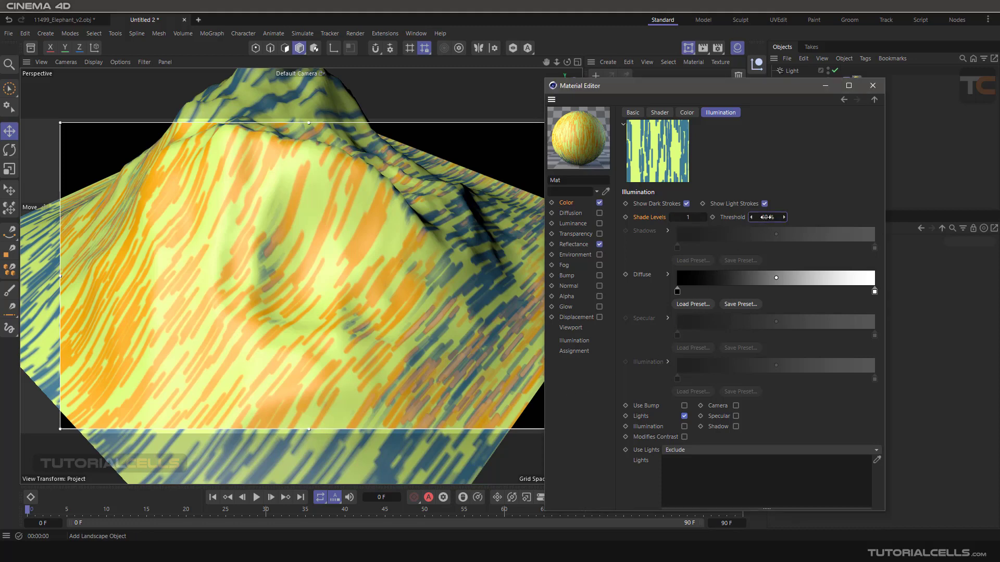
{"action": "left_click_drag", "start_coordinate": [766, 217], "coordinate": [756, 217]}
{"action": "left_click_drag", "start_coordinate": [767, 217], "coordinate": [764, 217]}
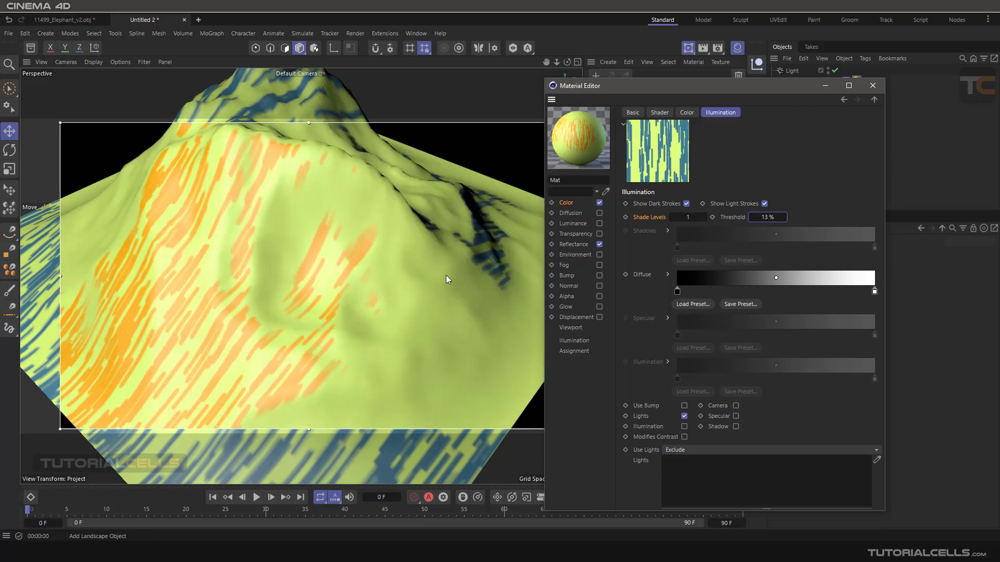
Set the illumination Threshold to 50 %
{"action": "right_click", "coordinate": [770, 218]}
{"action": "left_click", "coordinate": [768, 217]}
{"action": "double_click", "coordinate": [768, 217]}
{"action": "type", "text": "50"}
{"action": "key", "text": "Return"}
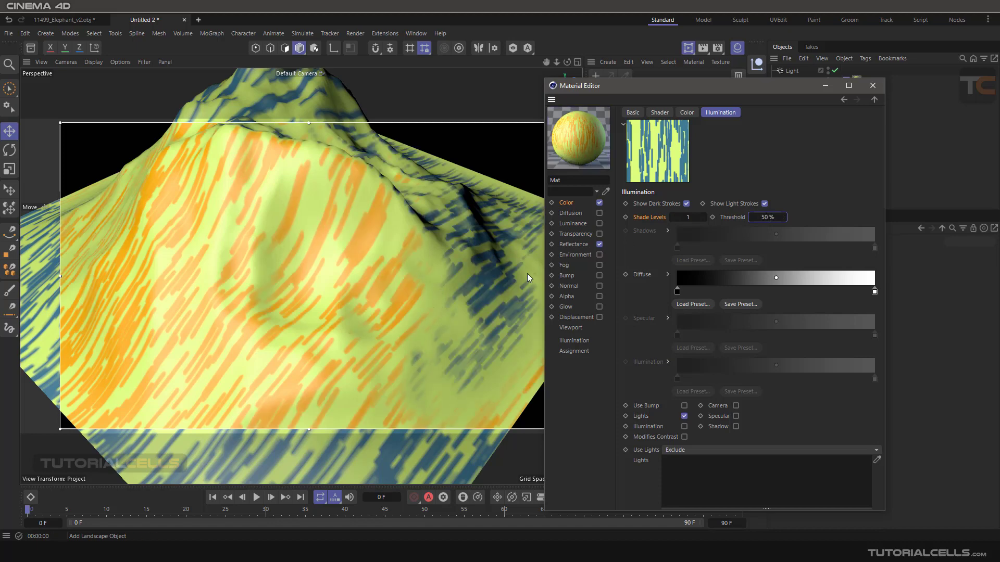
Restore the illumination Threshold to 80 %
{"action": "double_click", "coordinate": [776, 215]}
{"action": "type", "text": "80"}
{"action": "key", "text": "Return"}
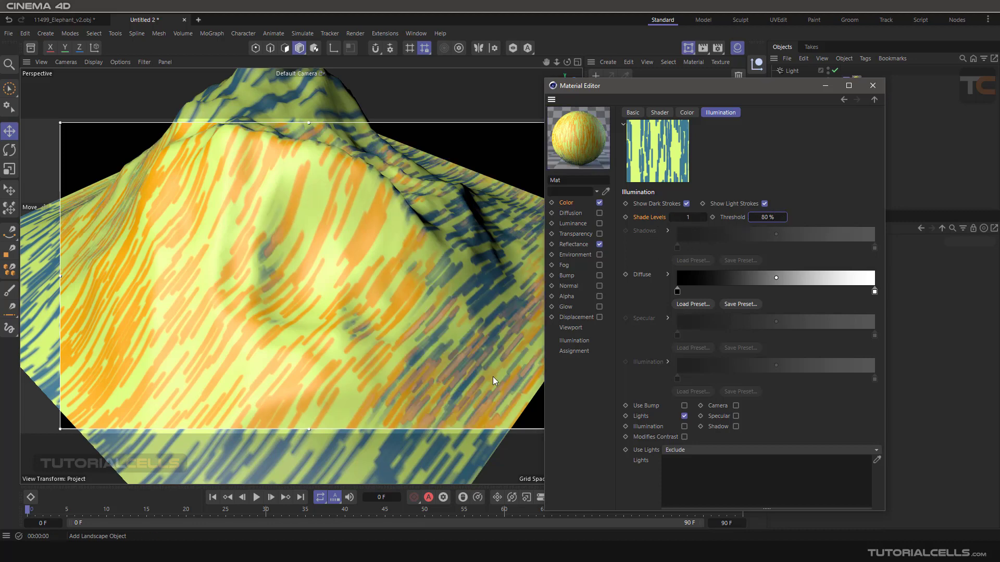
Enable Use Bump and Specular in the Hatch shader's illumination settings
{"action": "left_click", "coordinate": [651, 405]}
{"action": "left_click", "coordinate": [735, 406]}
{"action": "left_click", "coordinate": [735, 416]}
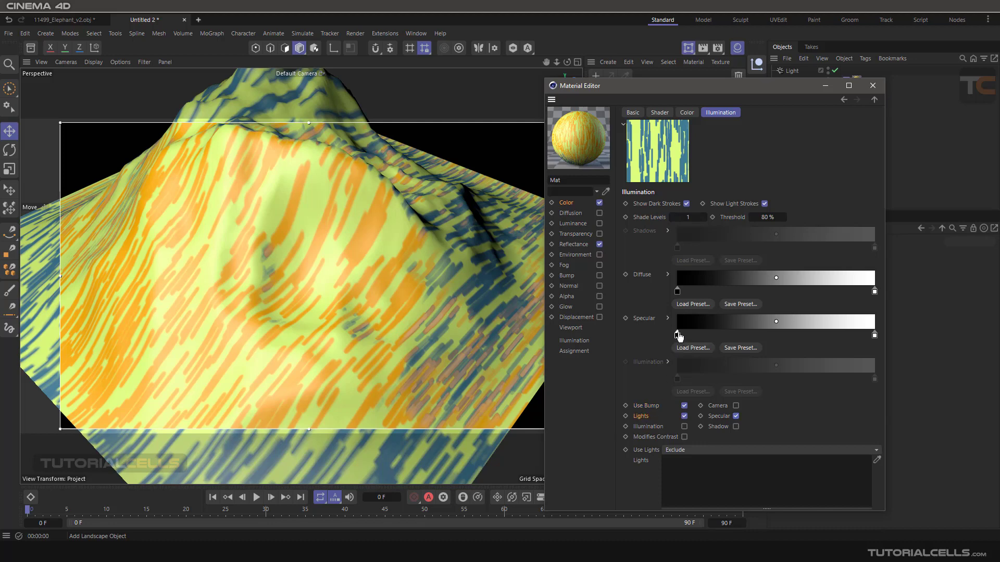
Try shifting the Specular gradient's midpoint toward black and toward white, and return it to the centre
{"action": "left_click", "coordinate": [732, 334]}
{"action": "left_click_drag", "start_coordinate": [777, 323], "coordinate": [730, 322]}
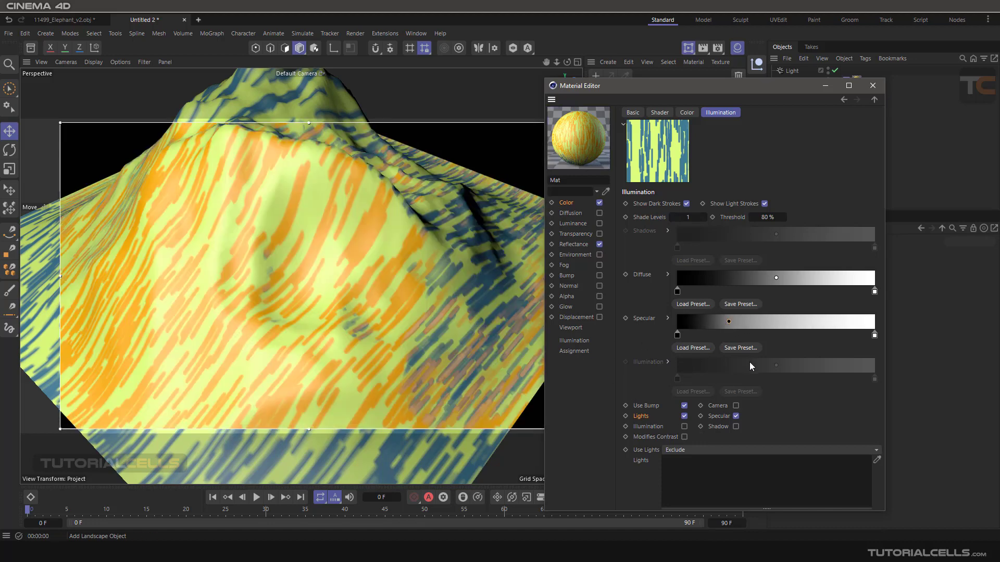
{"action": "left_click_drag", "start_coordinate": [730, 322], "coordinate": [817, 322]}
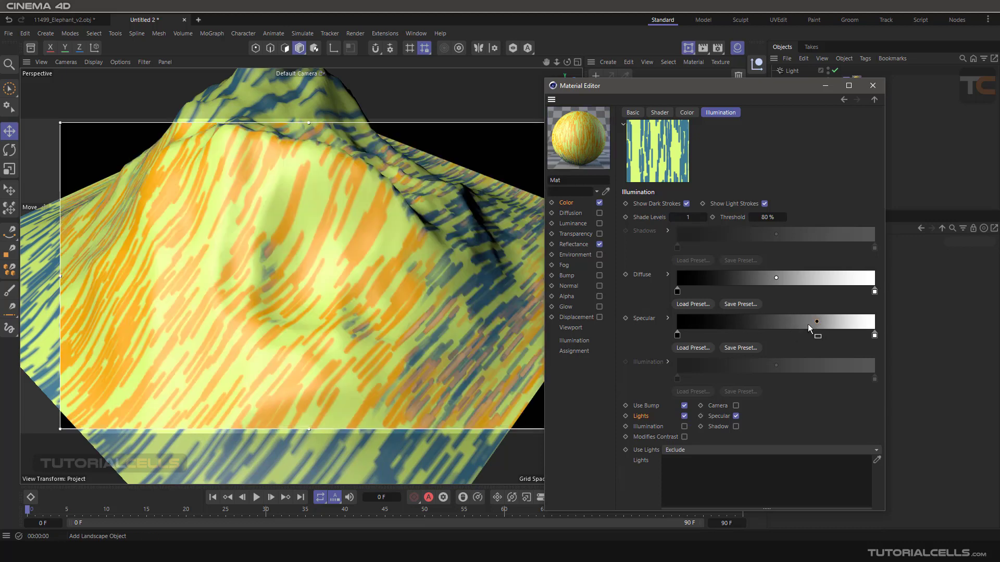
{"action": "left_click_drag", "start_coordinate": [817, 322], "coordinate": [775, 323]}
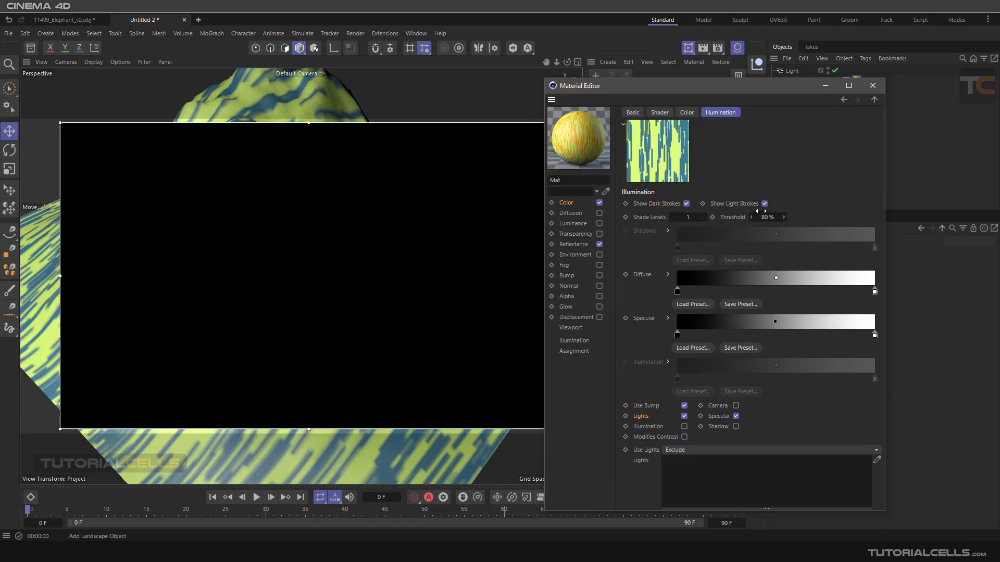
Switch Lights off and on again, and disable Show Light Strokes to isolate the dark strokes
{"action": "left_click", "coordinate": [684, 417]}
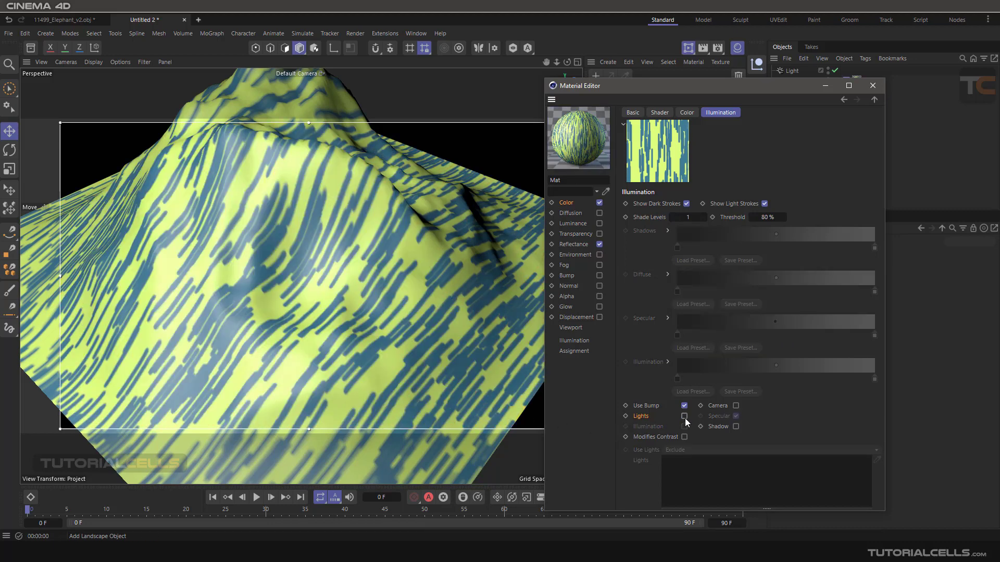
{"action": "left_click", "coordinate": [684, 416]}
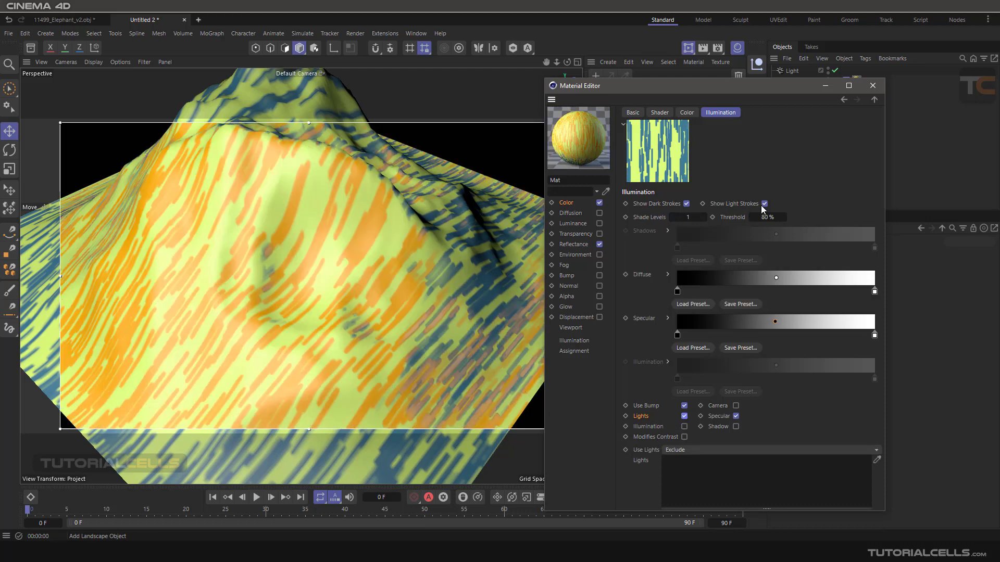
{"action": "left_click", "coordinate": [764, 206]}
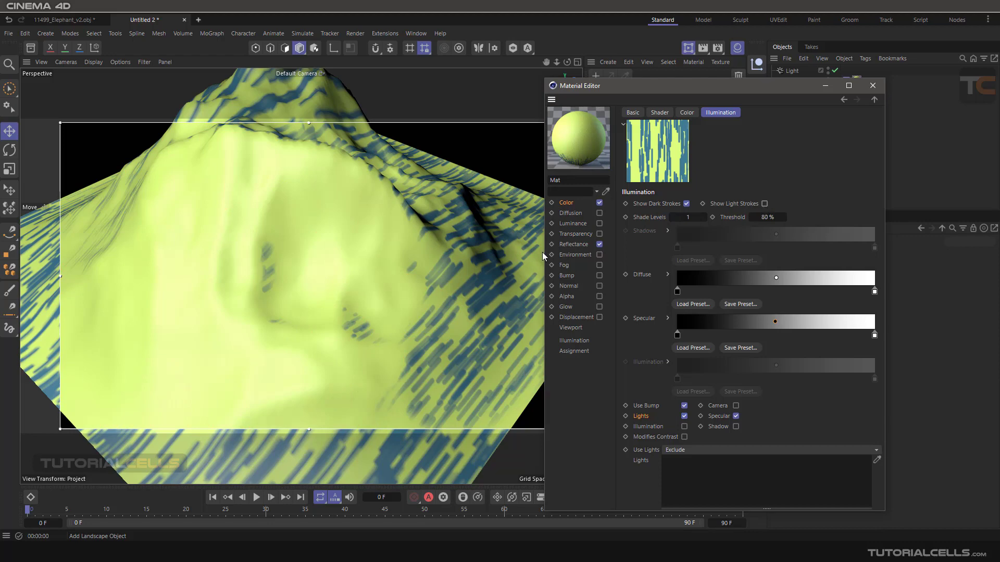
{"action": "scroll", "coordinate": [320, 273], "scroll_direction": "down", "scroll_amount": 5}
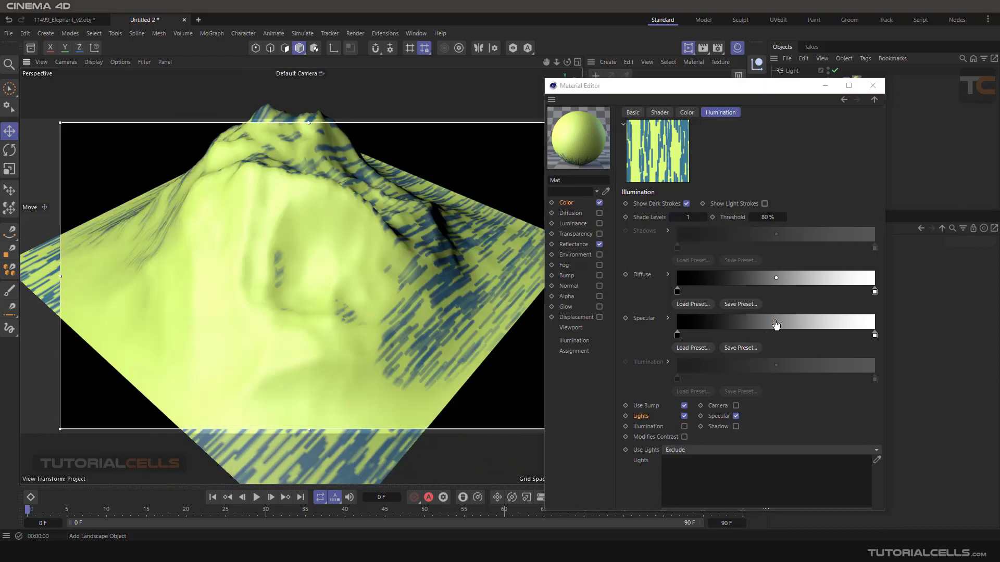
Test the Specular gradient's midpoint near white and near black with only dark strokes shown, and bring it back near the centre
{"action": "left_click_drag", "start_coordinate": [775, 321], "coordinate": [837, 321]}
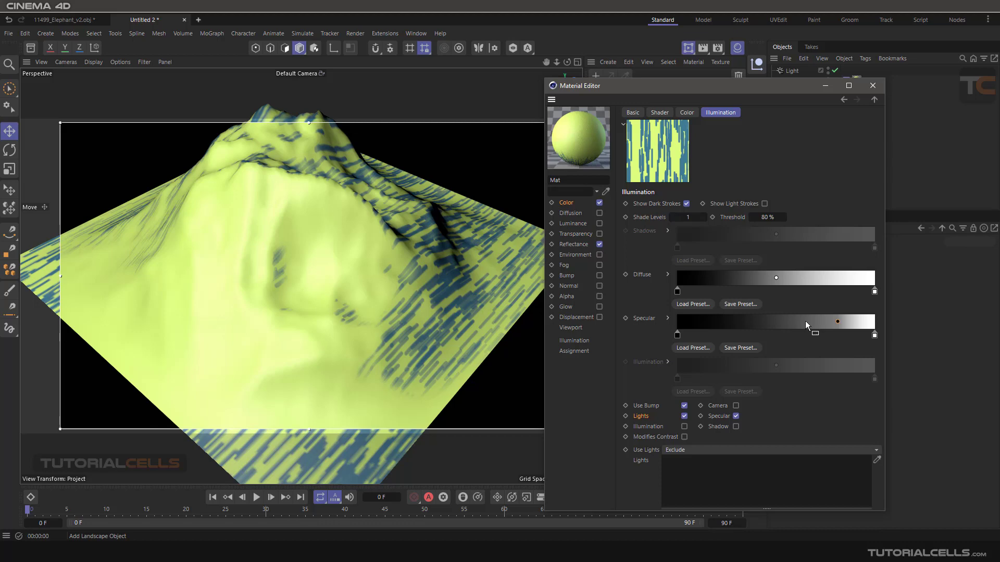
{"action": "left_click_drag", "start_coordinate": [836, 321], "coordinate": [734, 321]}
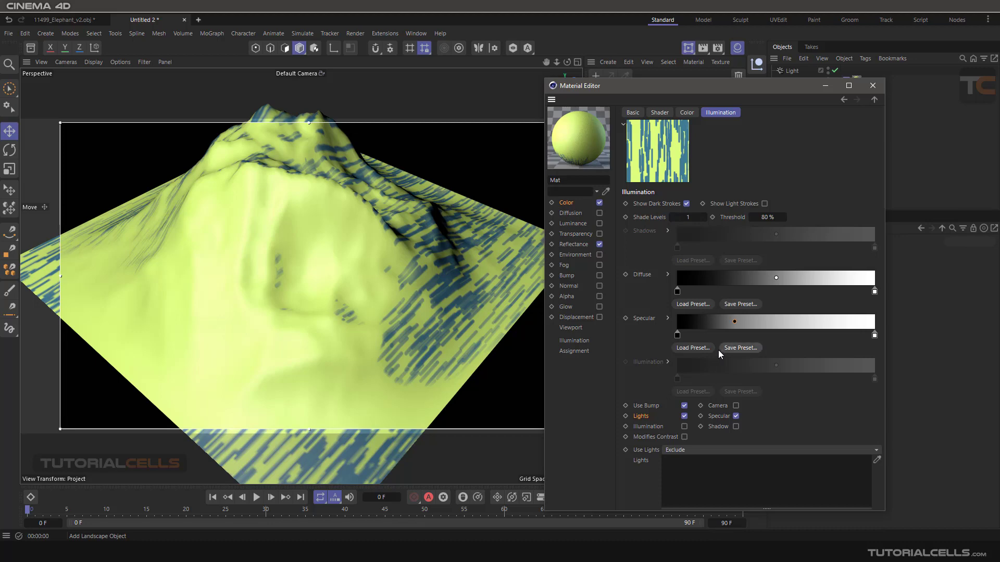
{"action": "left_click_drag", "start_coordinate": [725, 322], "coordinate": [774, 323]}
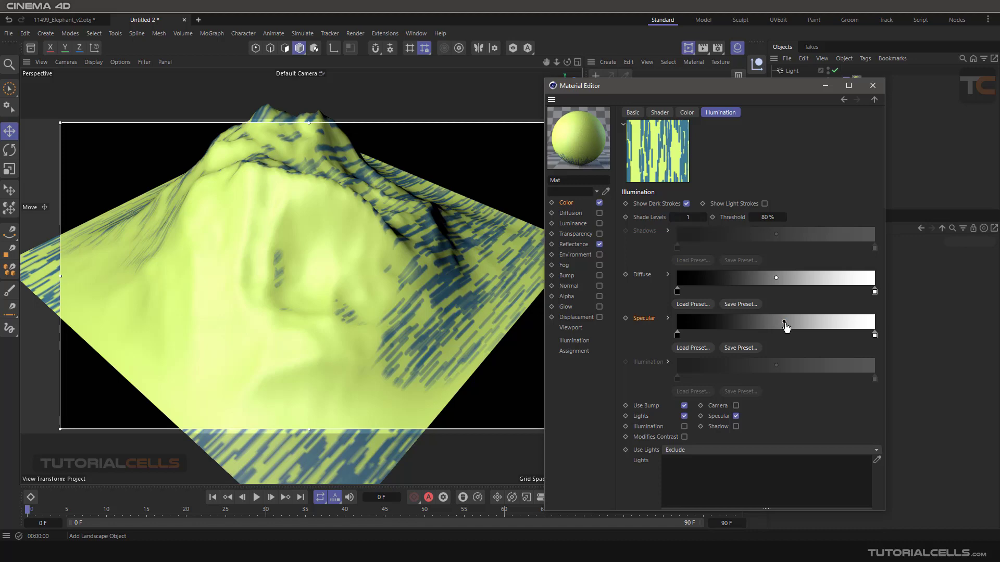
Invert the Specular gradient and invert it back to black-to-white
{"action": "right_click", "coordinate": [763, 320]}
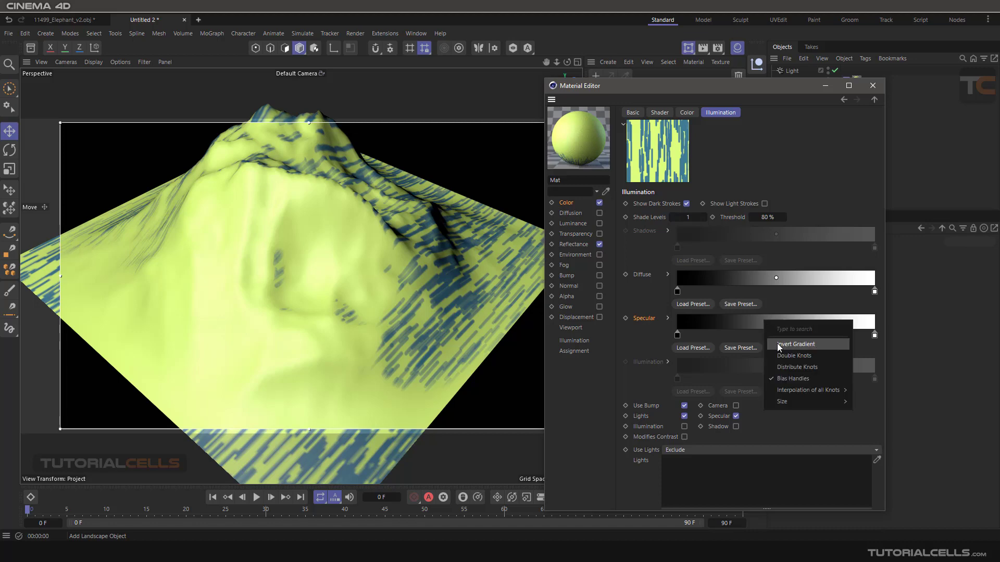
{"action": "left_click", "coordinate": [796, 344]}
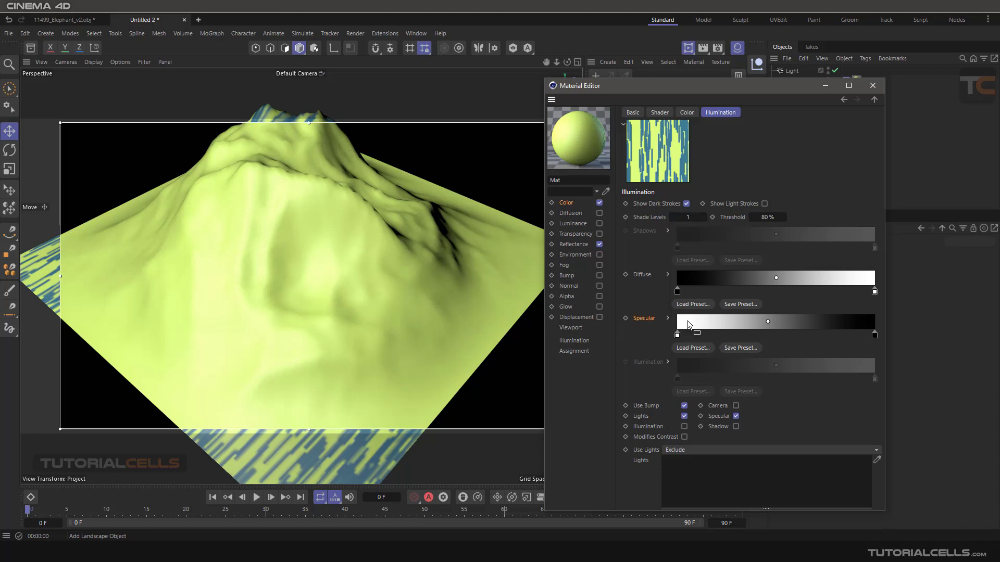
{"action": "right_click", "coordinate": [754, 326]}
{"action": "left_click", "coordinate": [767, 350]}
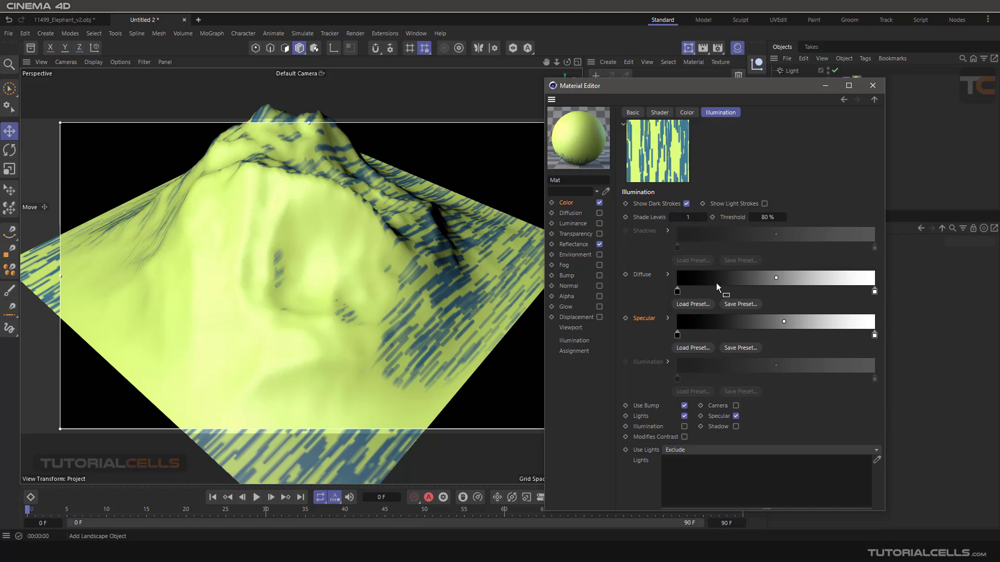
Enable Show Light Strokes, and test the Specular gradient's midpoint near white before placing it just past the centre
{"action": "left_click", "coordinate": [764, 204]}
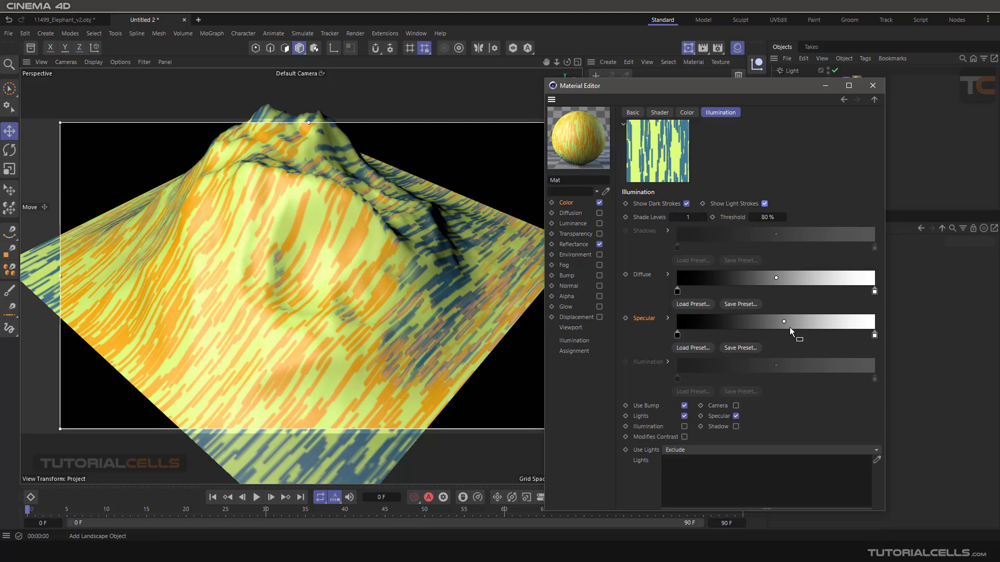
{"action": "left_click_drag", "start_coordinate": [785, 322], "coordinate": [866, 323]}
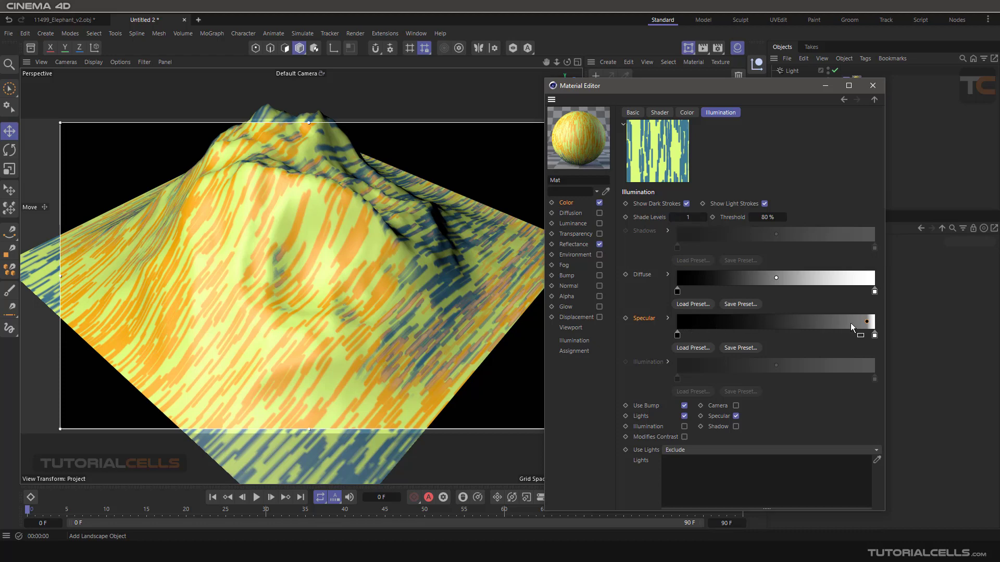
{"action": "mouse_move", "coordinate": [867, 321]}
{"action": "left_mouse_down"}
{"action": "mouse_move", "coordinate": [759, 329]}
{"action": "mouse_move", "coordinate": [844, 323]}
{"action": "left_mouse_up"}
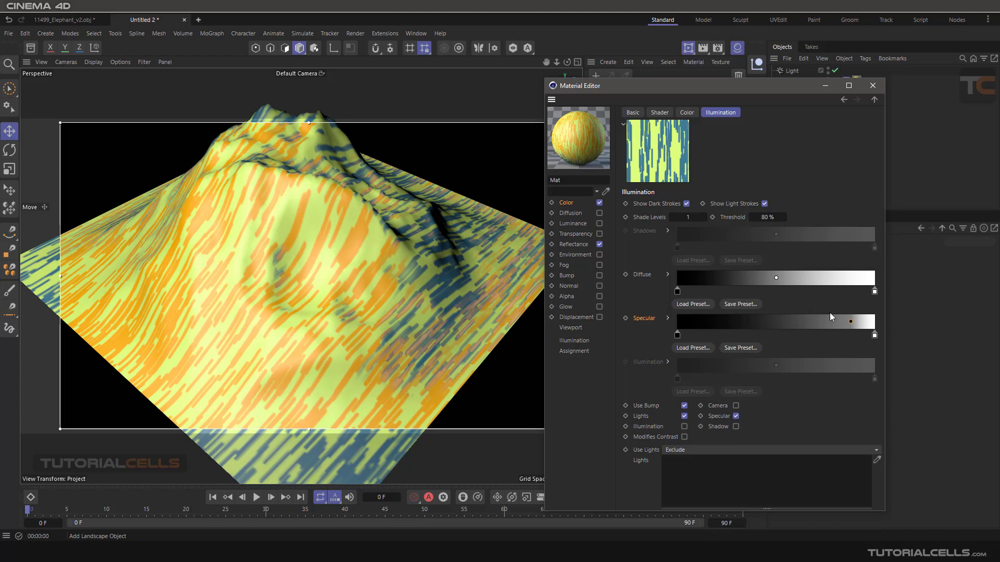
{"action": "mouse_move", "coordinate": [849, 322]}
{"action": "left_mouse_down"}
{"action": "mouse_move", "coordinate": [815, 322]}
{"action": "mouse_move", "coordinate": [866, 324]}
{"action": "left_mouse_up"}
{"action": "mouse_move", "coordinate": [849, 323]}
{"action": "left_mouse_down"}
{"action": "mouse_move", "coordinate": [869, 324]}
{"action": "mouse_move", "coordinate": [779, 322]}
{"action": "left_mouse_up"}
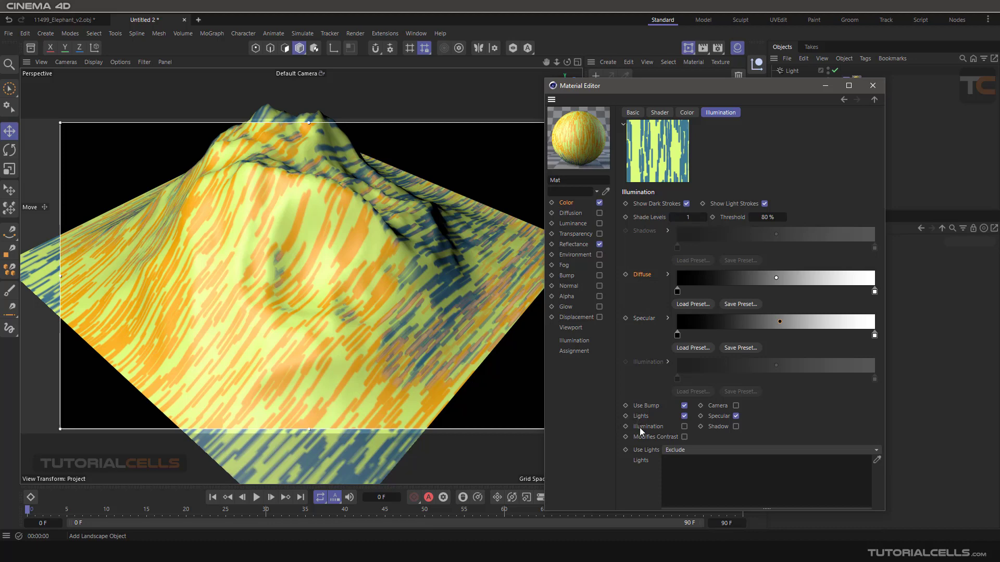
Enable Shadow in the illumination settings, and view the coffee cup sample picture in the photo viewer before returning to the Material Editor
{"action": "left_click", "coordinate": [735, 428]}
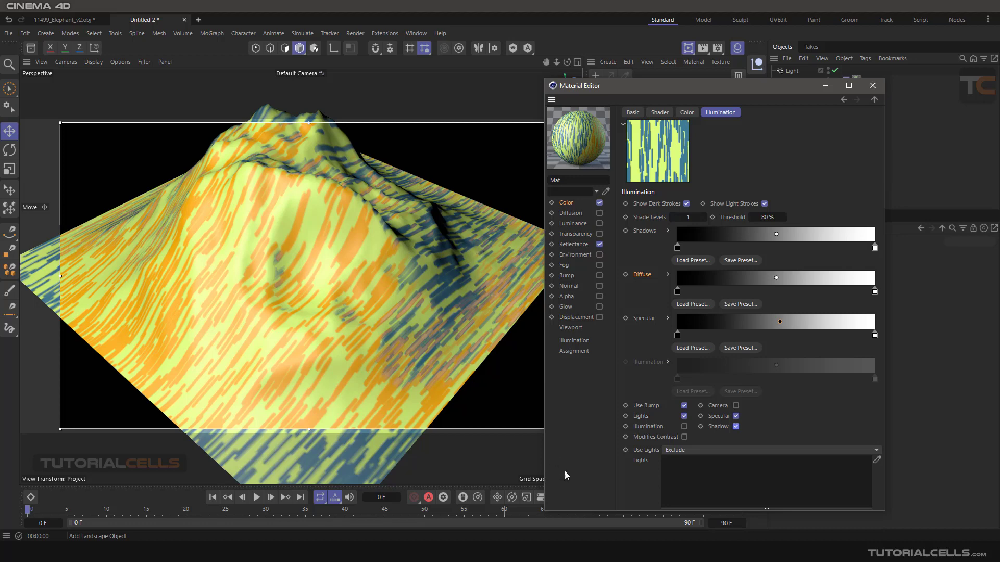
{"action": "mouse_move", "coordinate": [573, 532]}
{"action": "left_click", "coordinate": [510, 501]}
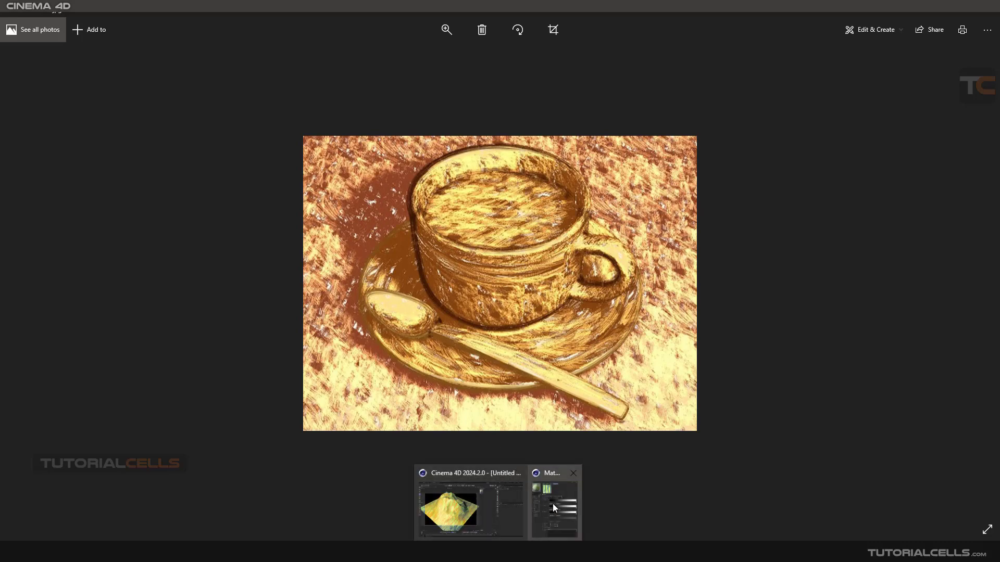
{"action": "left_click", "coordinate": [552, 504]}
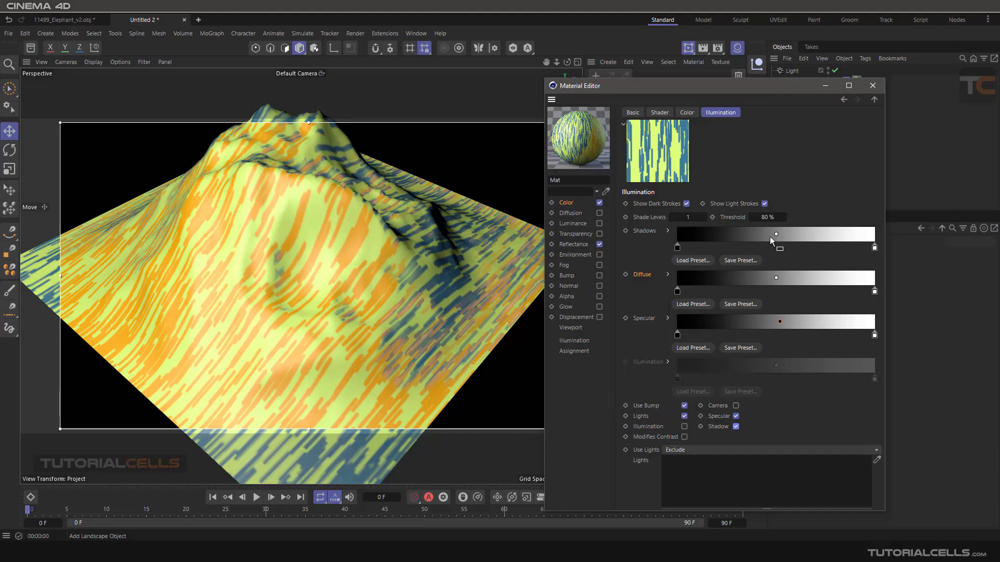
Shift the Shadows gradient's midpoint slightly toward white, and try Modifies Contrast on and off
{"action": "mouse_move", "coordinate": [777, 235]}
{"action": "left_mouse_down"}
{"action": "mouse_move", "coordinate": [796, 234]}
{"action": "mouse_move", "coordinate": [785, 235]}
{"action": "left_mouse_up"}
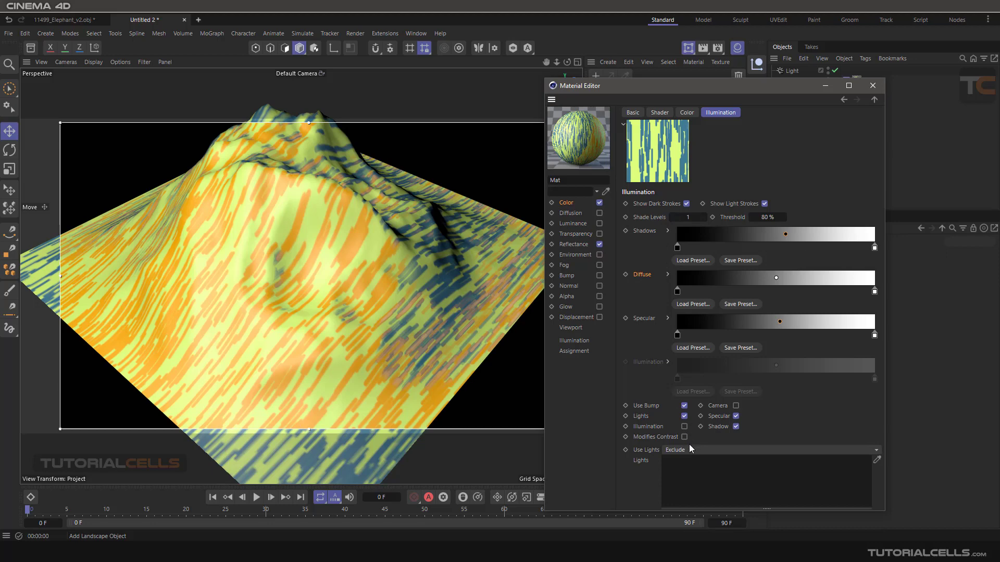
{"action": "scroll", "coordinate": [433, 353], "scroll_direction": "up", "scroll_amount": 5}
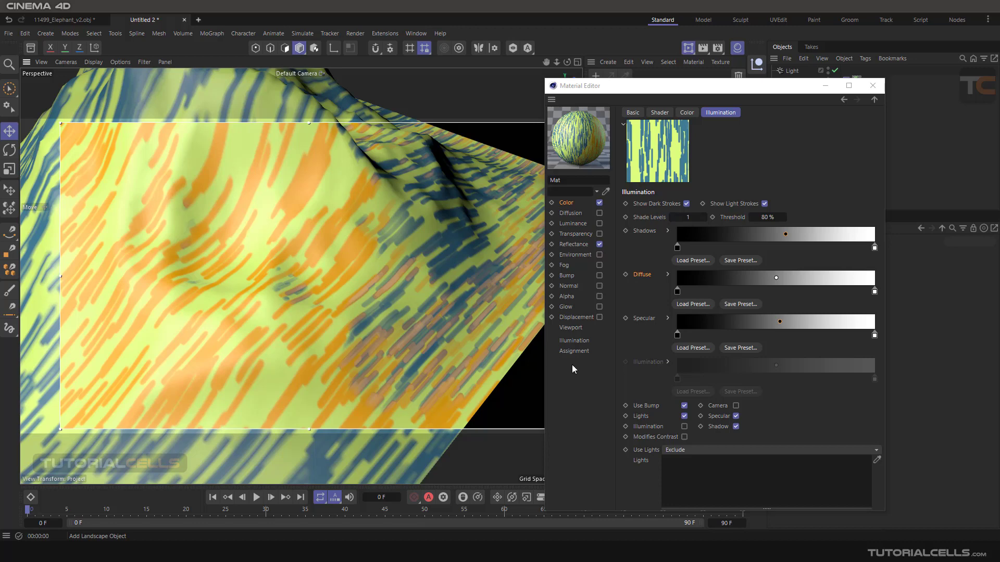
{"action": "left_click", "coordinate": [673, 433]}
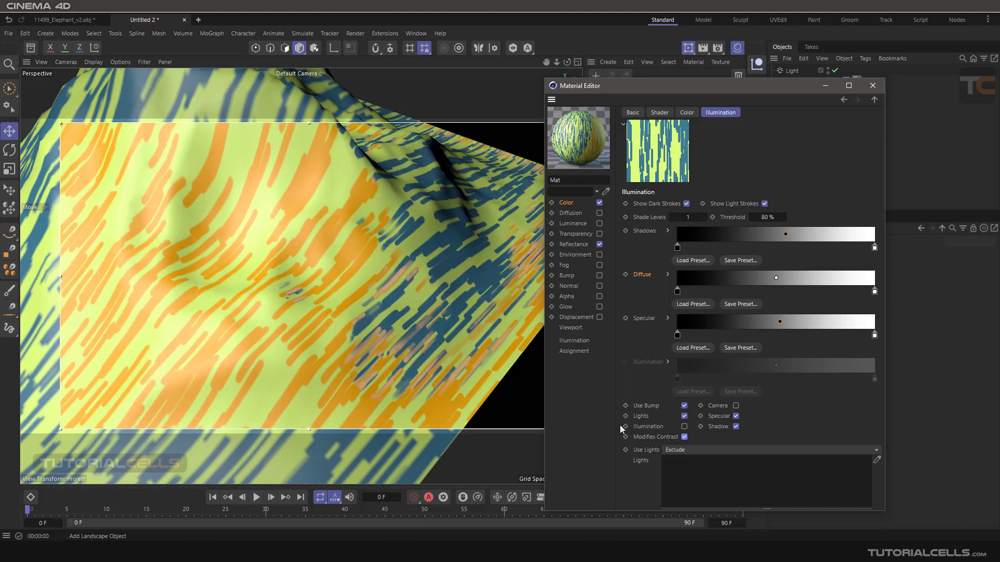
{"action": "left_click", "coordinate": [684, 437]}
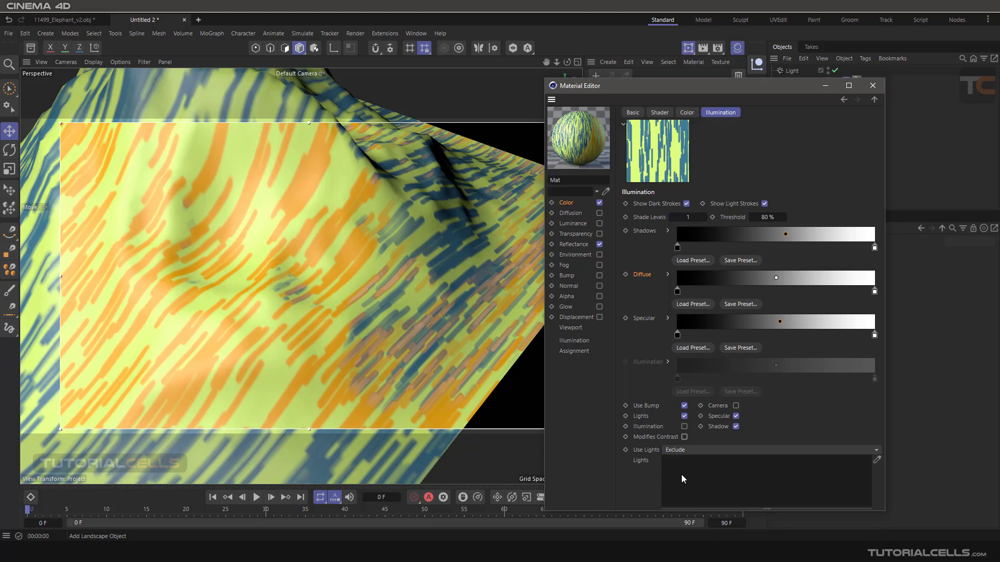
Set Use Lights to Include and add the scene's Light object to the Lights list
{"action": "left_click", "coordinate": [681, 451]}
{"action": "left_click", "coordinate": [688, 464]}
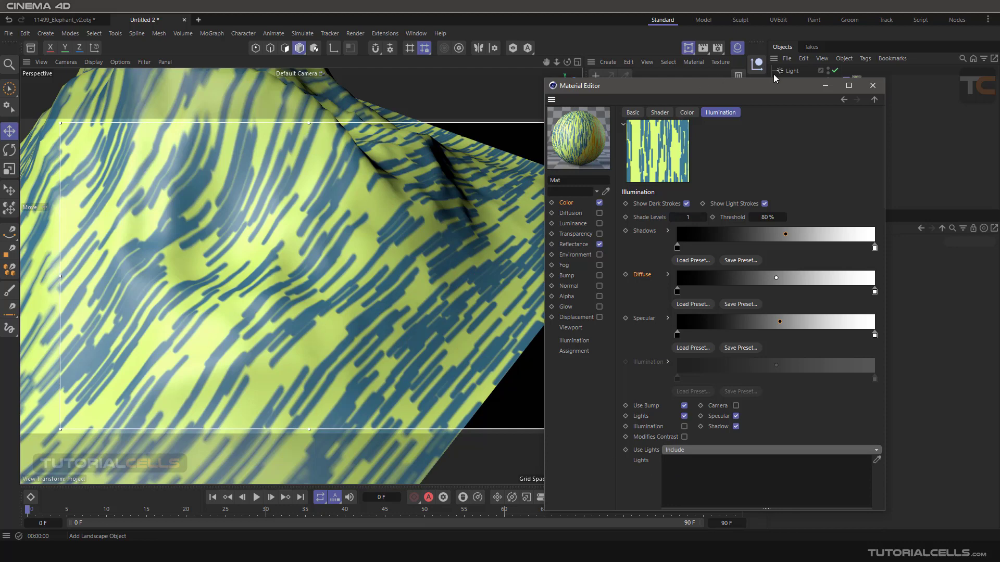
{"action": "mouse_move", "coordinate": [792, 71]}
{"action": "left_mouse_down"}
{"action": "mouse_move", "coordinate": [797, 250]}
{"action": "mouse_move", "coordinate": [685, 476]}
{"action": "mouse_move", "coordinate": [691, 485]}
{"action": "mouse_move", "coordinate": [686, 467]}
{"action": "left_mouse_up"}
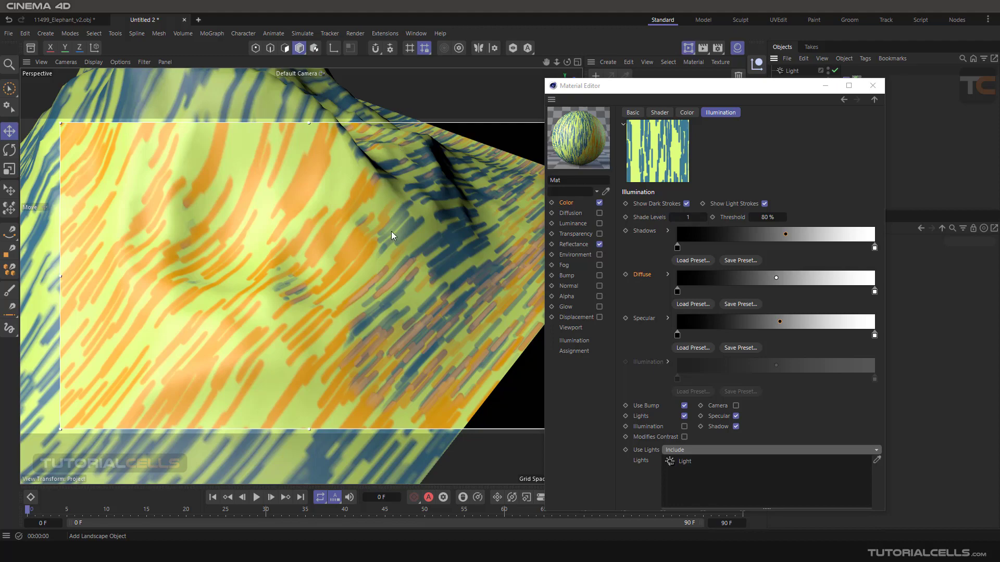
{"action": "scroll", "coordinate": [370, 247], "scroll_direction": "down", "scroll_amount": 4}
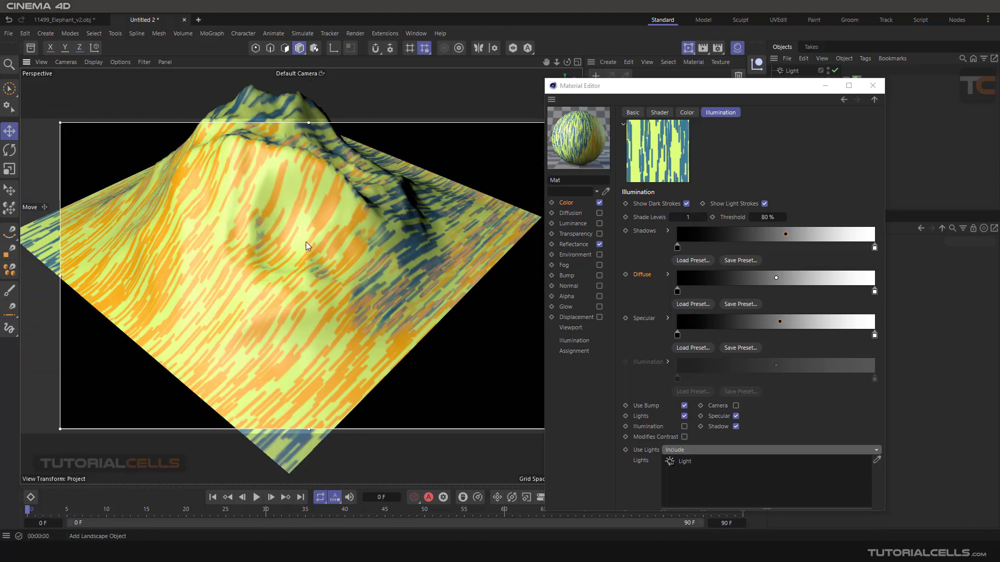
{"action": "middle_click", "coordinate": [306, 242]}
{"action": "middle_click", "coordinate": [208, 196]}
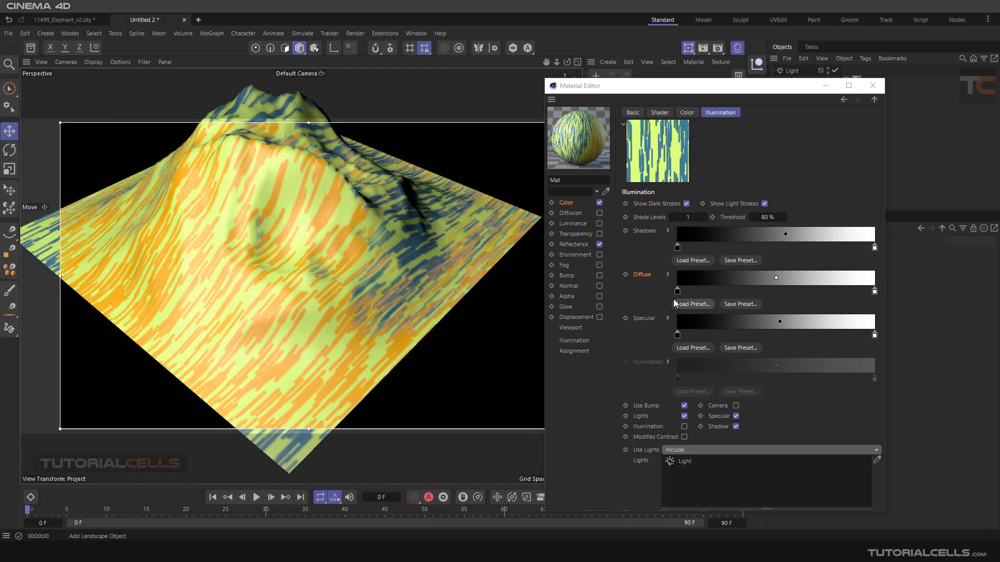